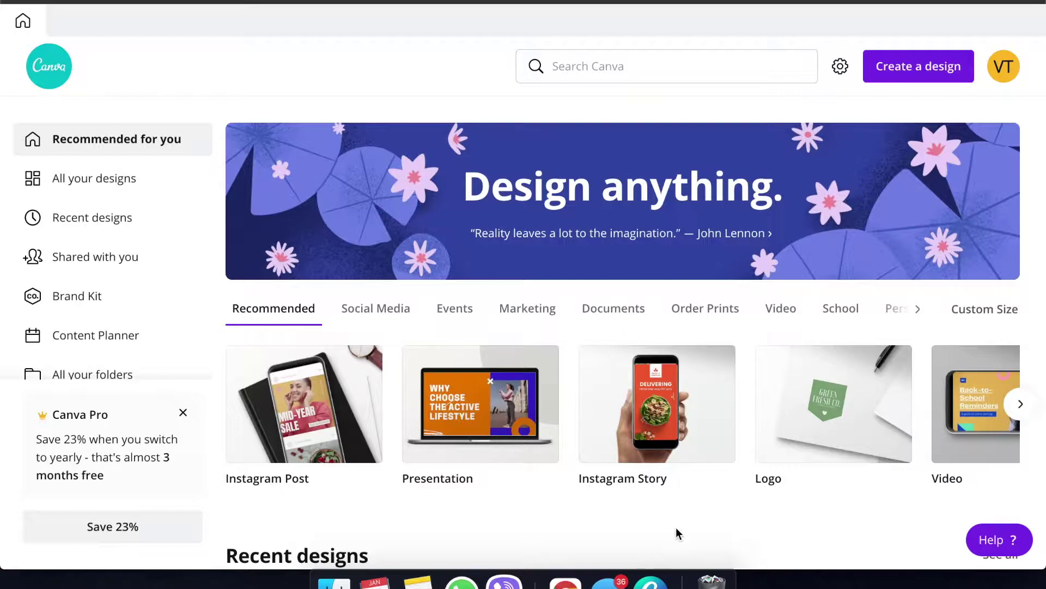
- Collapse the Templates panel and scroll through all seven mental-health posts on the wider canvas
scroll(679, 409, down, 5)
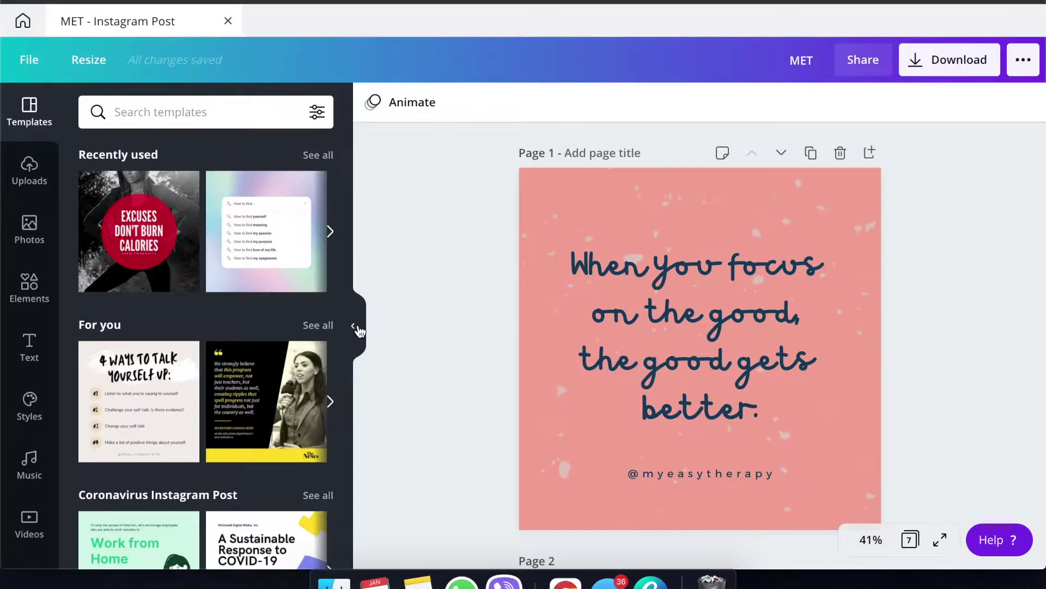
click(353, 325)
scroll(712, 426, down, 15)
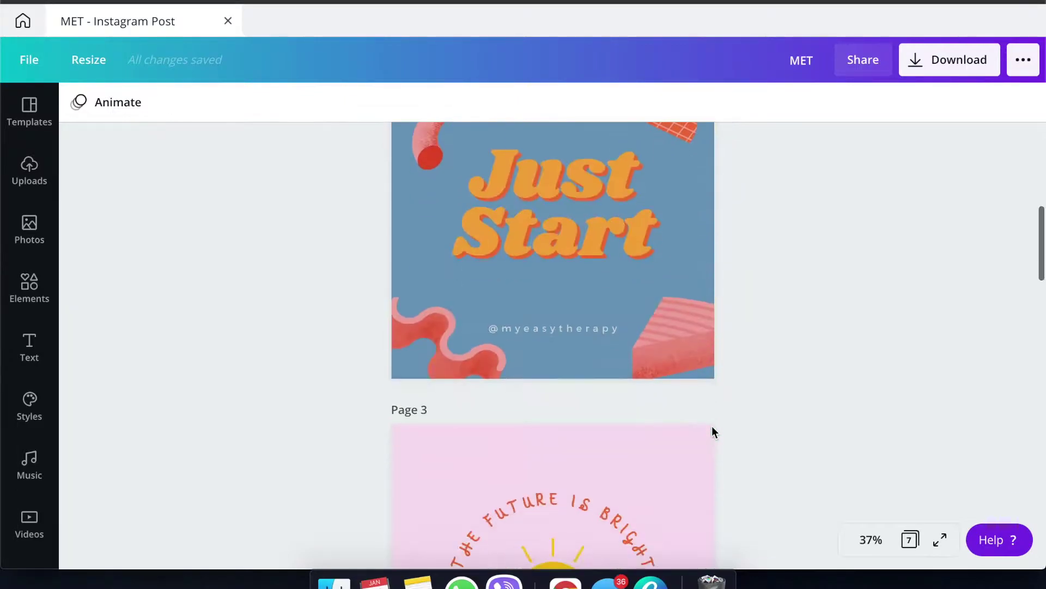
scroll(712, 426, down, 8)
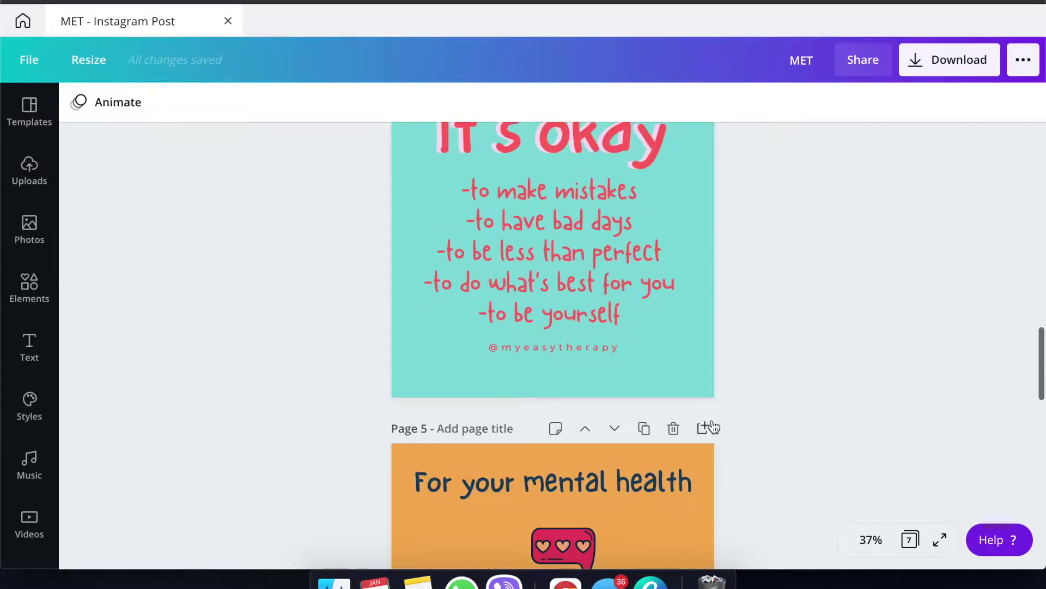
scroll(712, 421, down, 10)
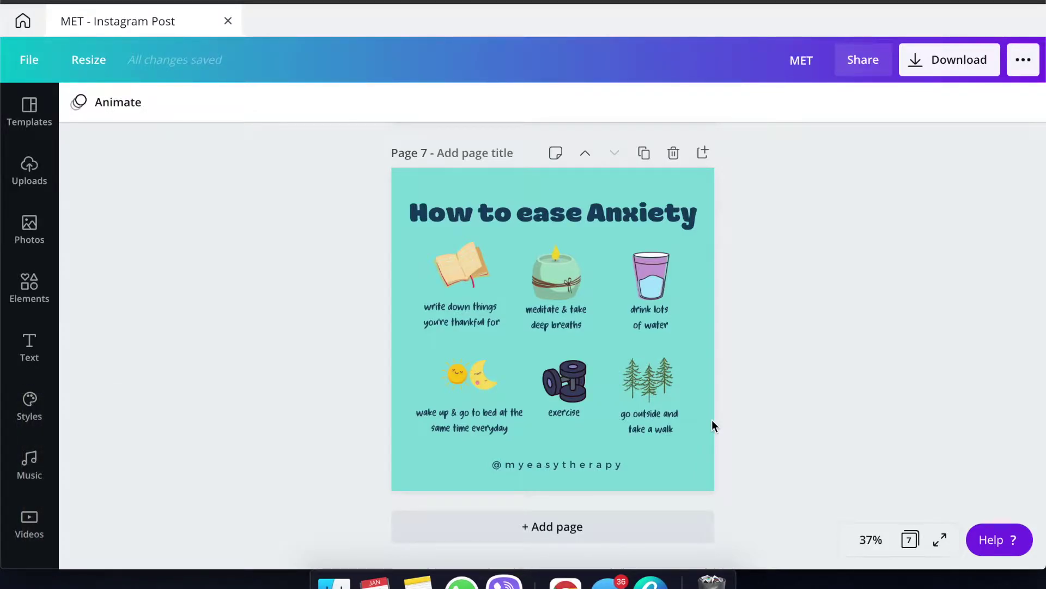
scroll(711, 425, up, 20)
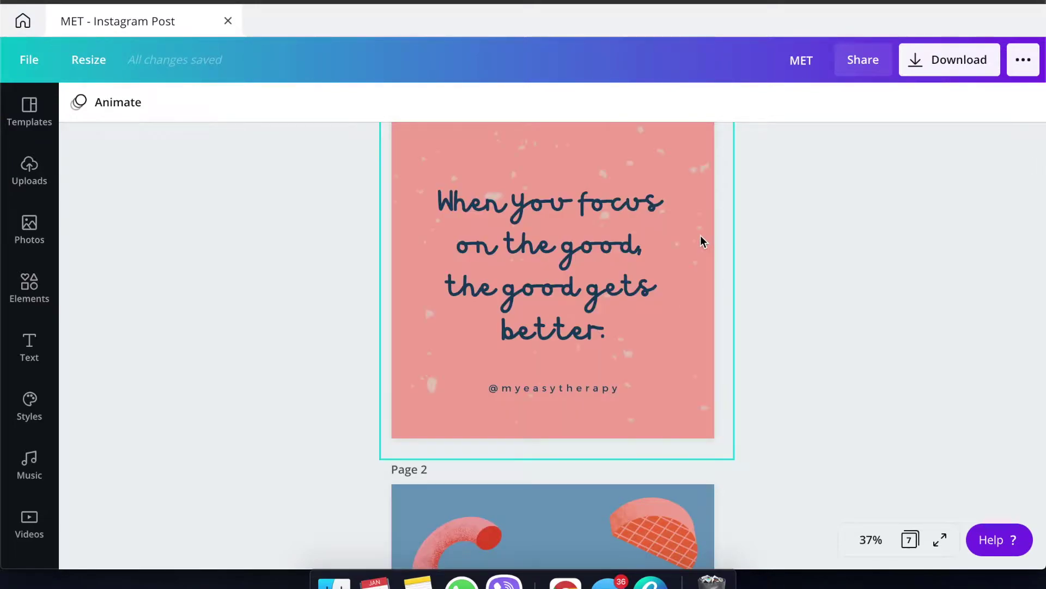
- Add the comment 'Caption: Make sure to focus on the good.' to page 1
right_click(701, 235)
click(788, 199)
scroll(752, 288, up, 2)
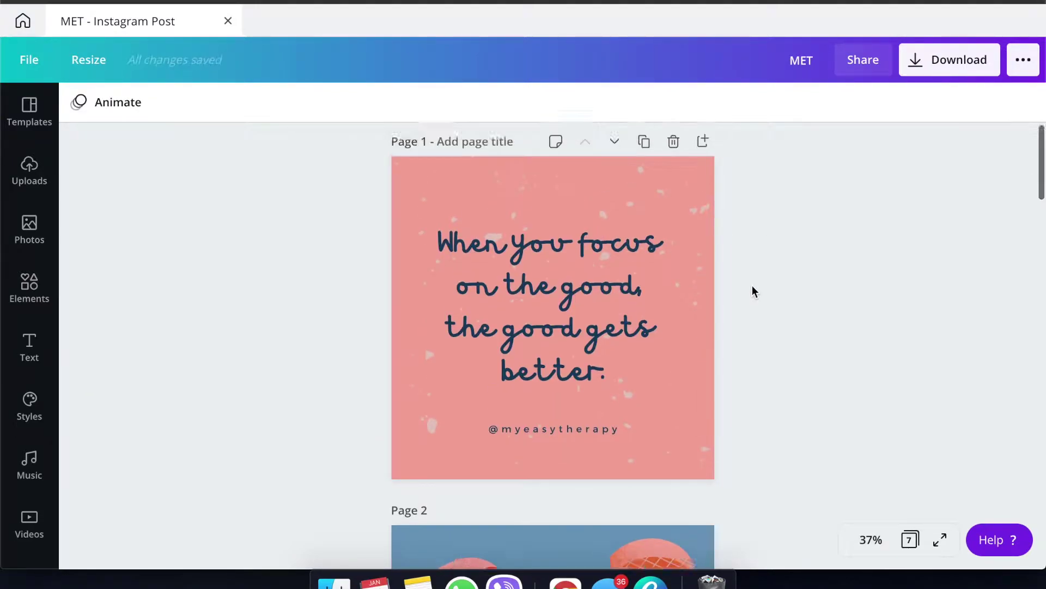
click(609, 196)
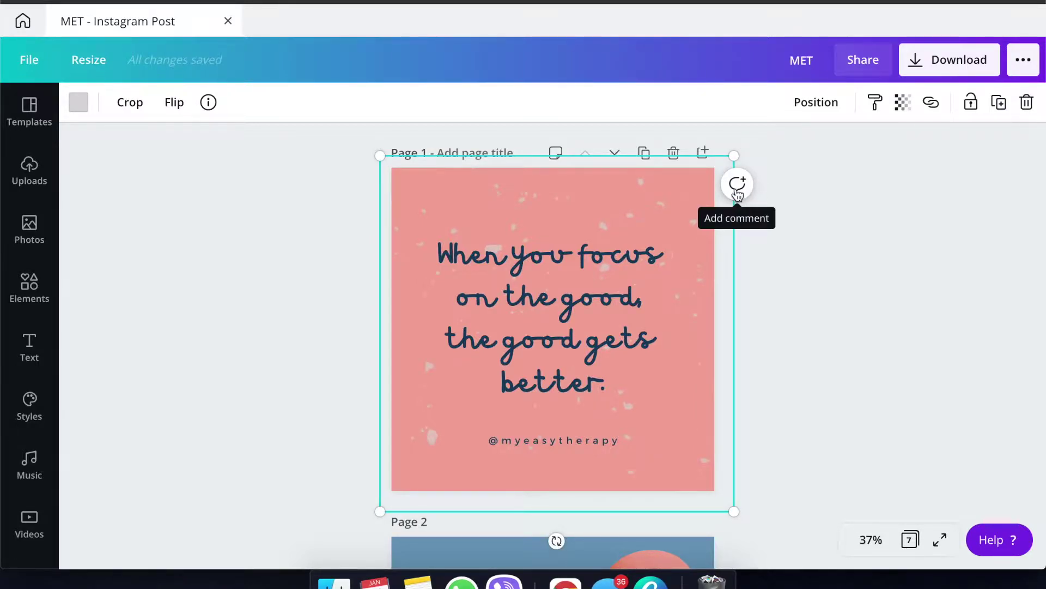
click(737, 190)
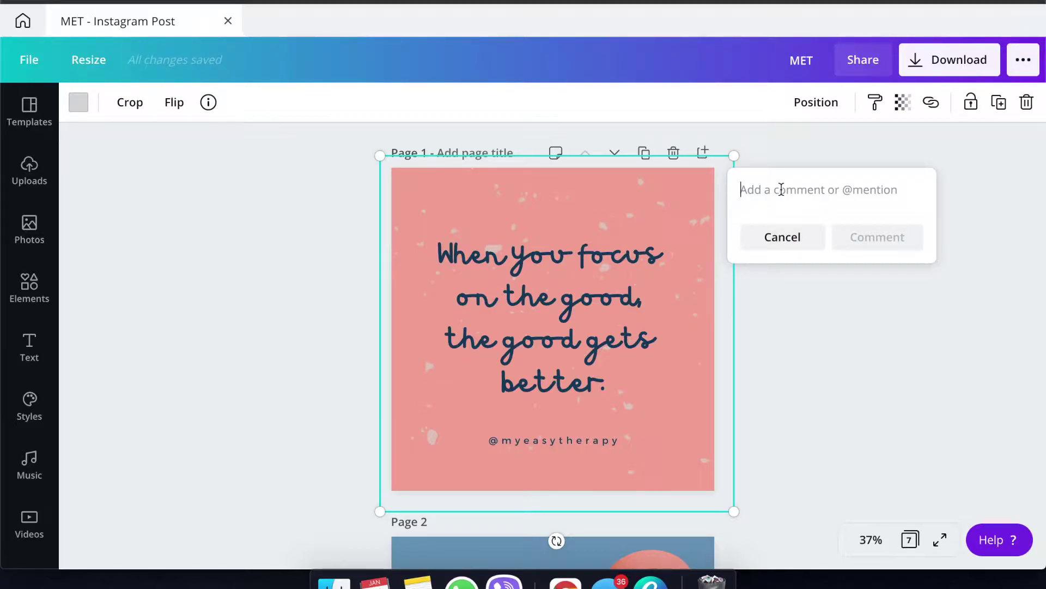
text(Caption: Make)
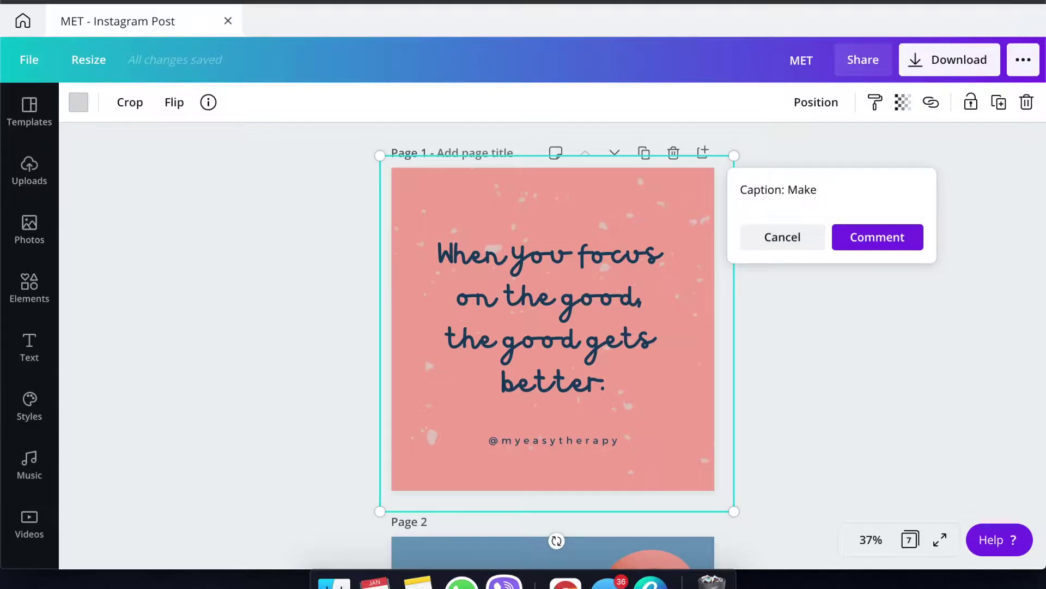
text(sure to focus on the good.)
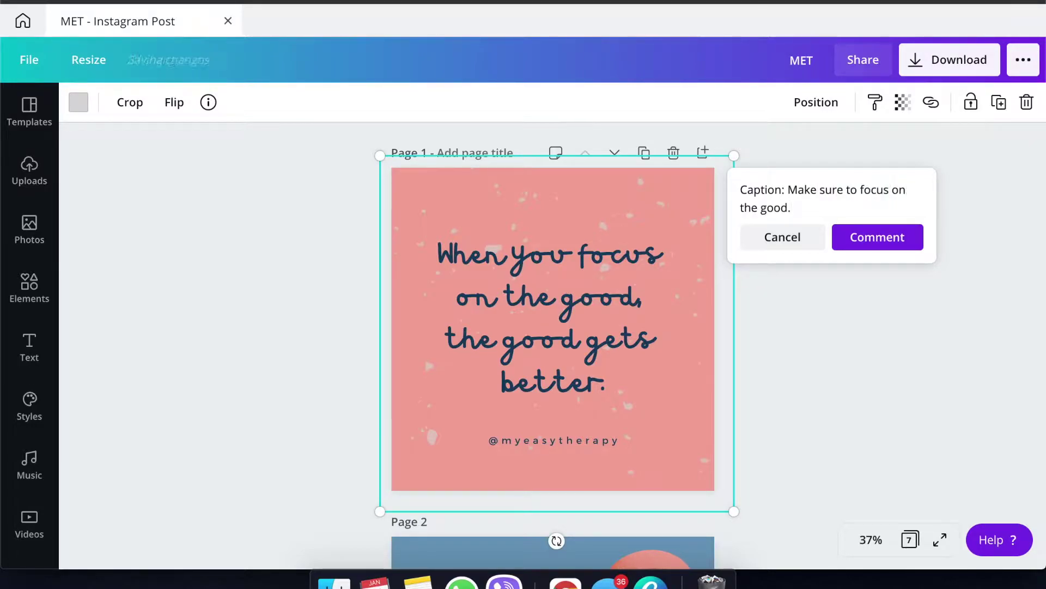
key(Return)
- Comment captions on page 2 ('You can never know wha''t even start.') and page 3 ('And having your in the future, looks very bright.')
scroll(790, 442, down, 5)
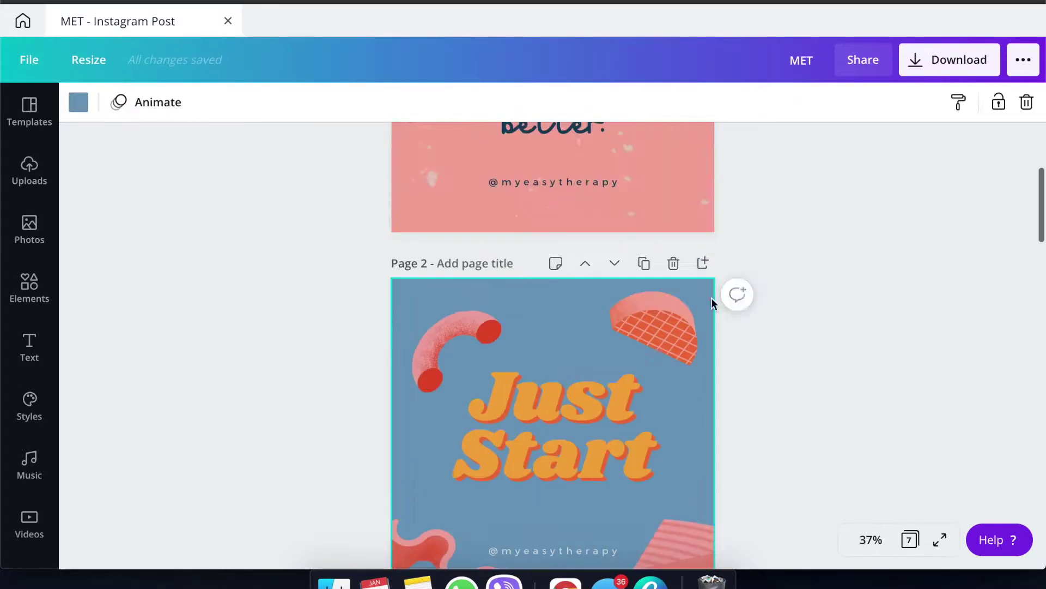
click(735, 295)
text(You can never know wha')
text('t even start.)
scroll(836, 400, down, 5)
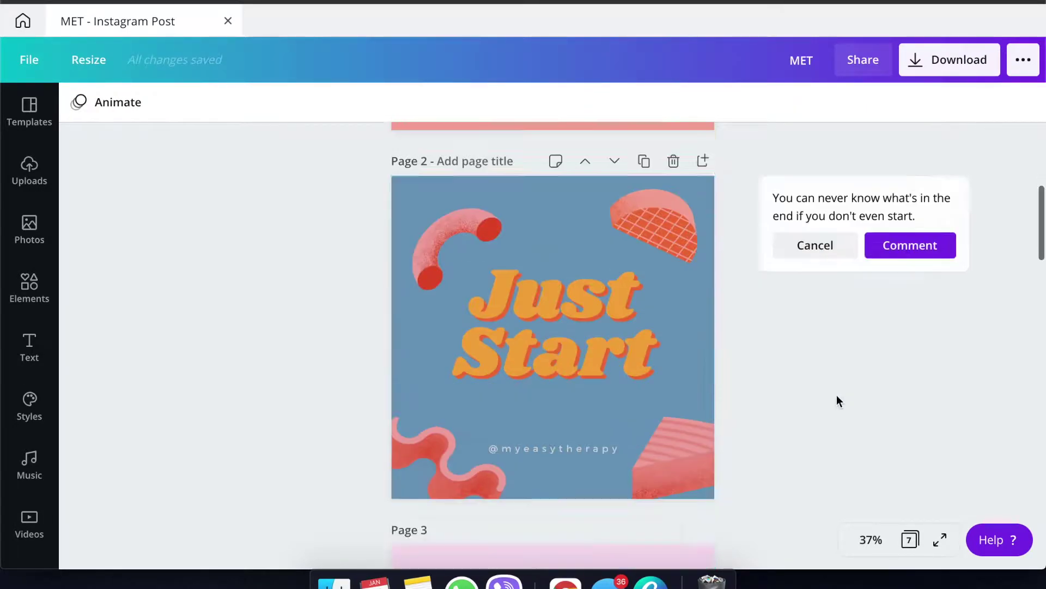
key(Return)
click(556, 139)
text(And having your in the future, looks very bright.)
scroll(760, 393, down, 5)
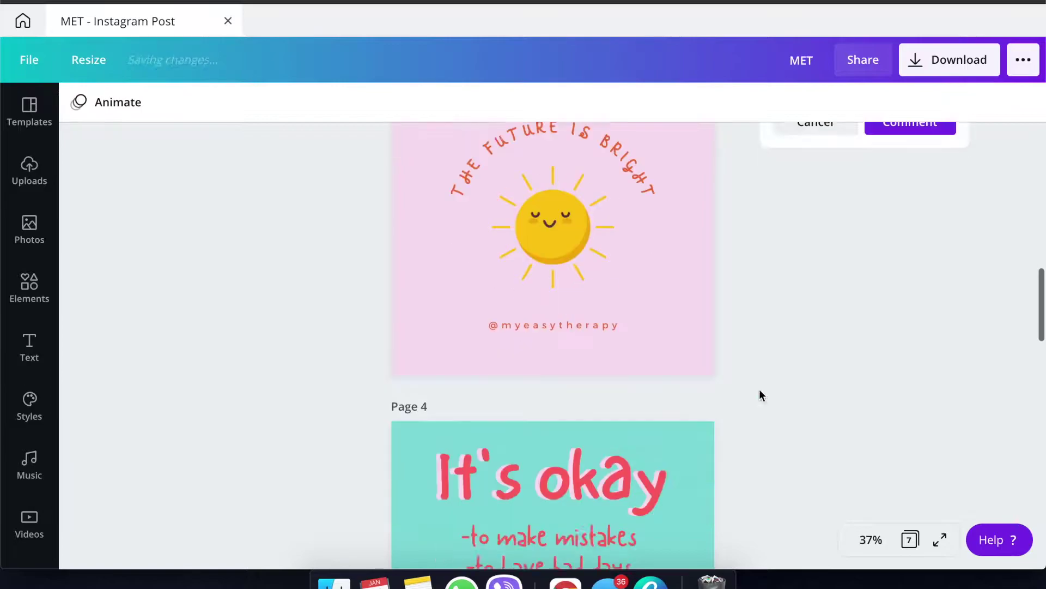
key(Return)
- Comment captions on page 4 ('Yes, it's normal…') and page 5 ('Make sure to do these…'), then start page 6's
click(556, 233)
text(Yes, it's normal. Don't be too hard on herself.)
key(Return)
scroll(738, 303, down, 5)
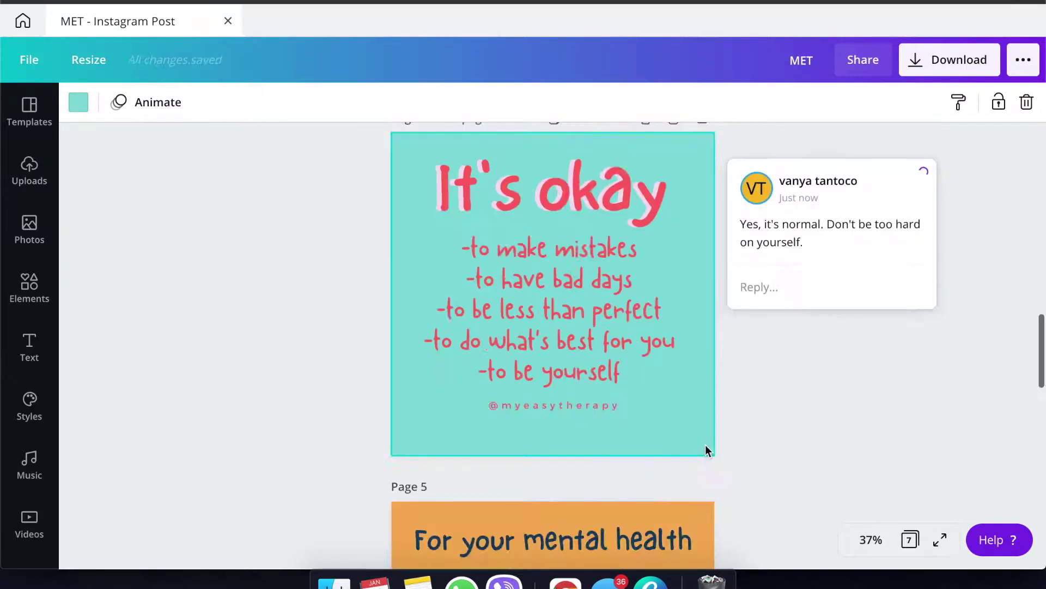
click(738, 301)
text(Make sure to do these for your emnt)
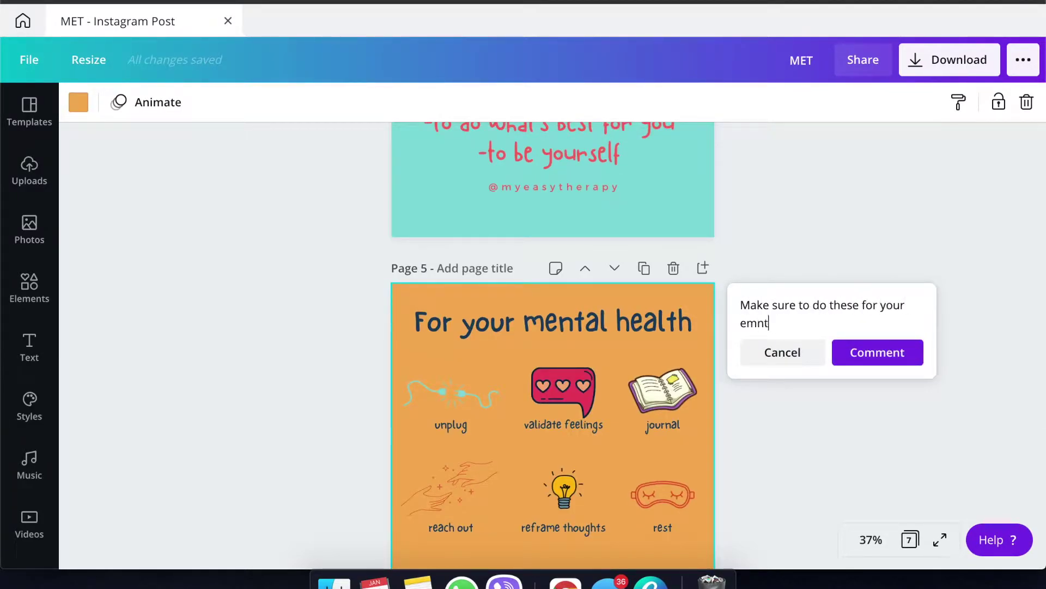
text(al health. It')
key(Return)
scroll(705, 321, down, 5)
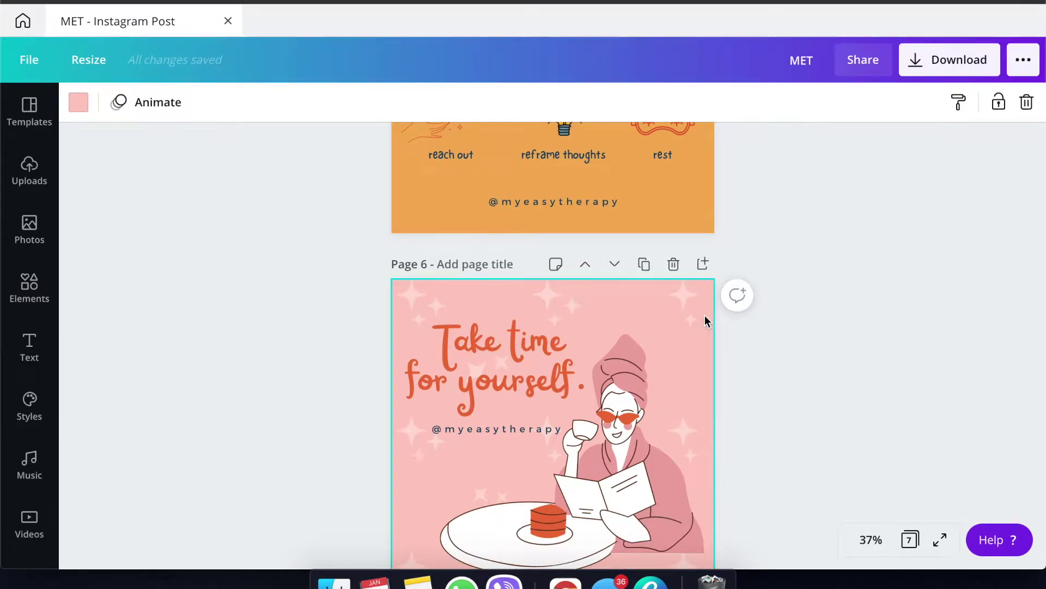
click(742, 302)
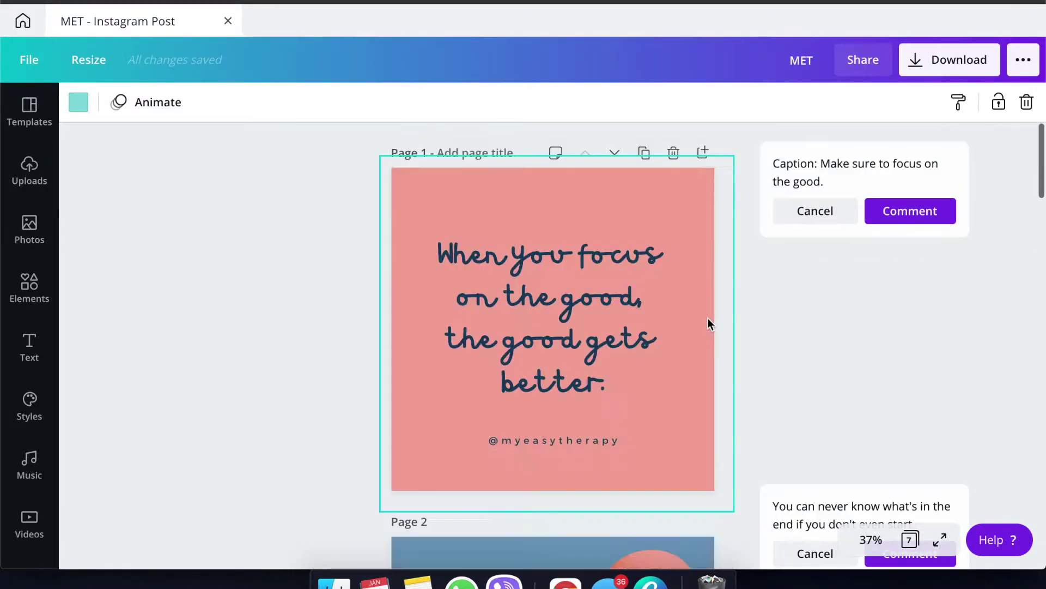
- Deselect page 1 and switch to the thumbnail grid overview of all pages
click(362, 211)
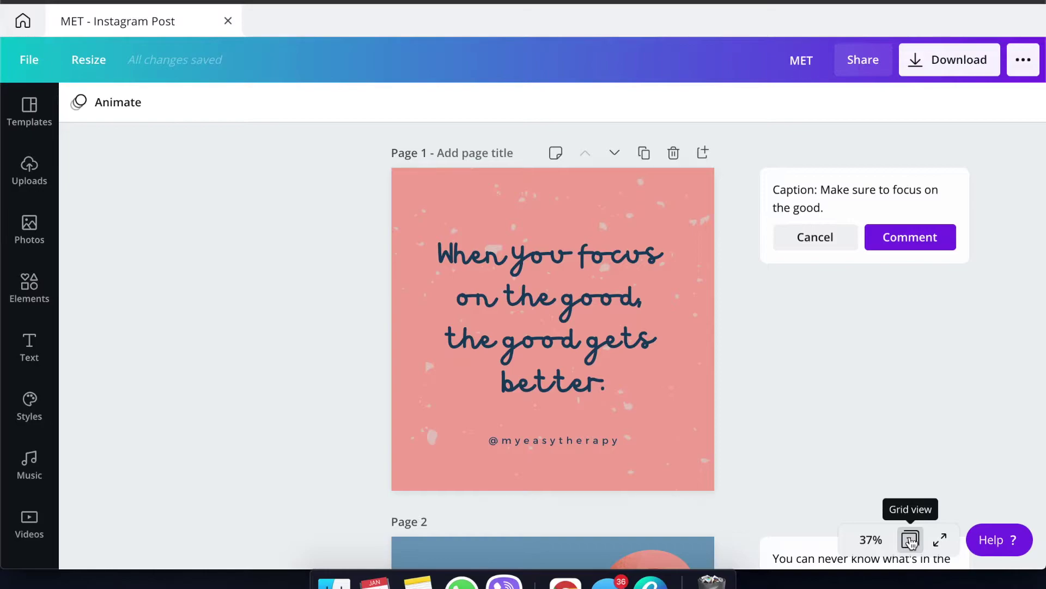
click(910, 539)
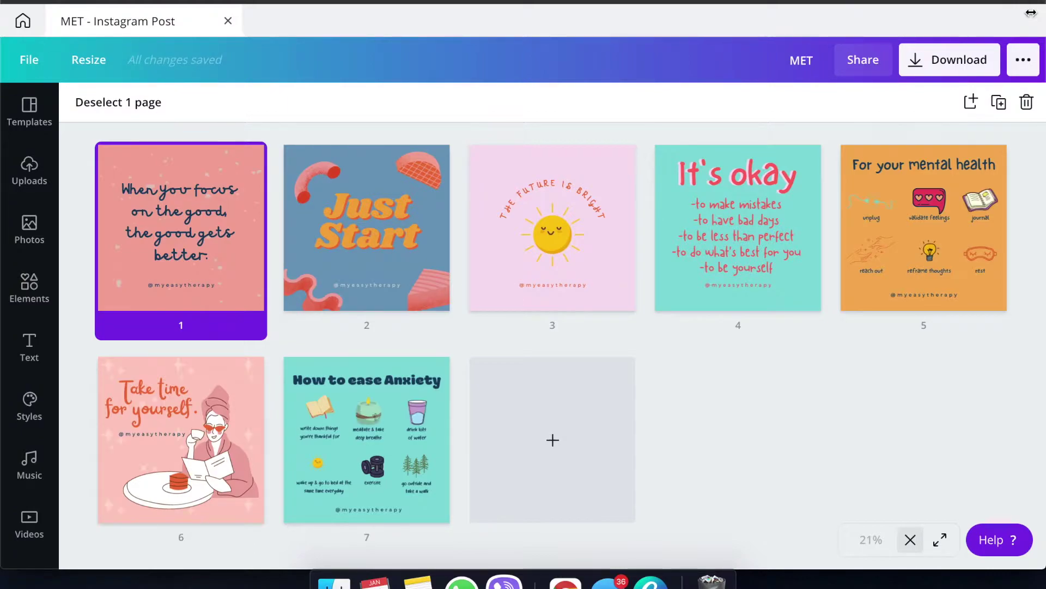
- Narrow the browser window beside the desktop and move the 'For your mental health' page to second place
drag(1042, 12, 784, 50)
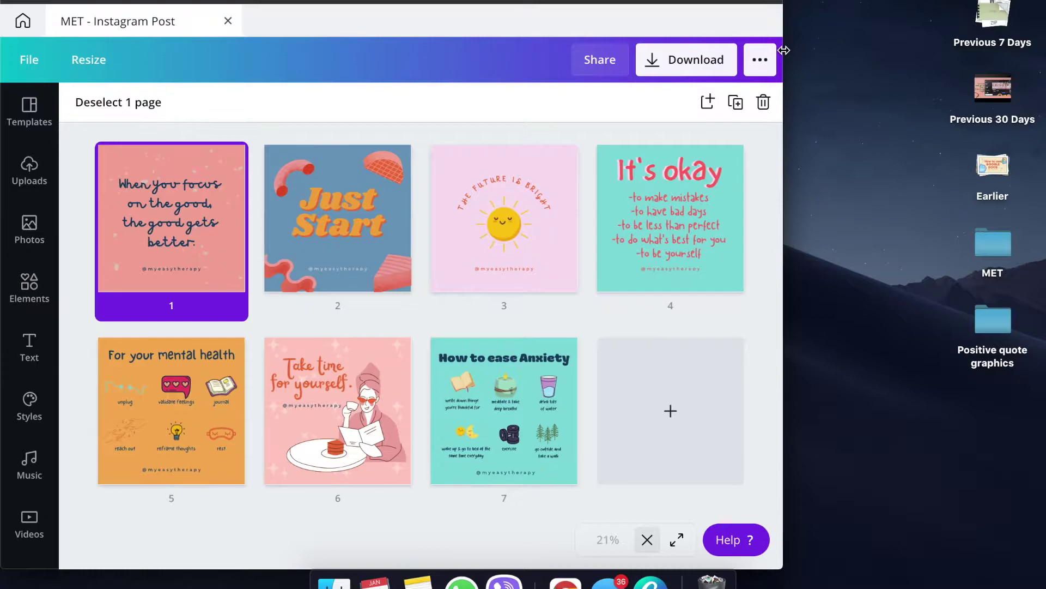
drag(784, 48, 681, 62)
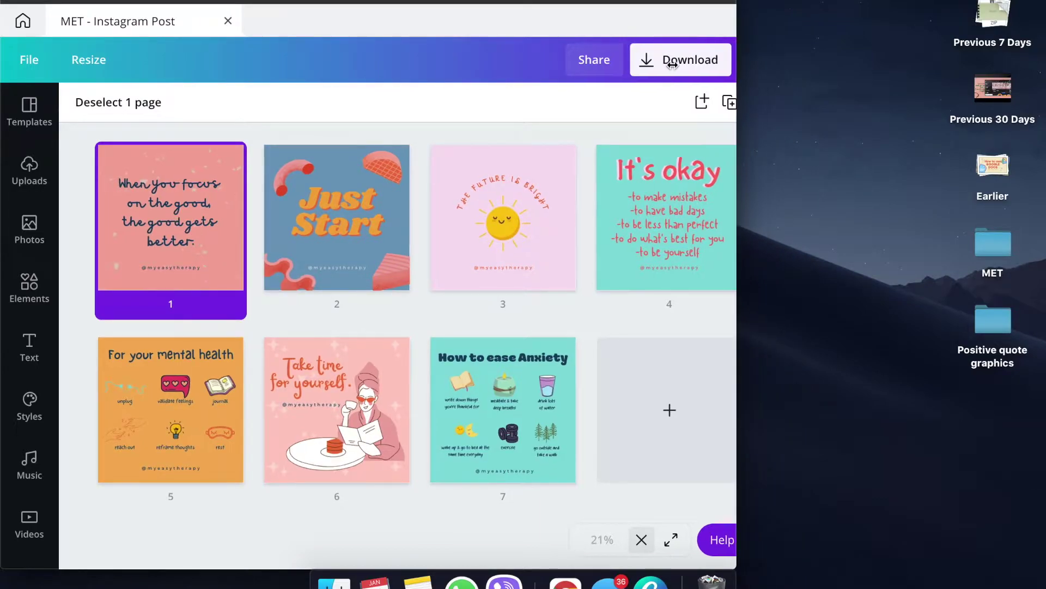
drag(673, 63, 673, 64)
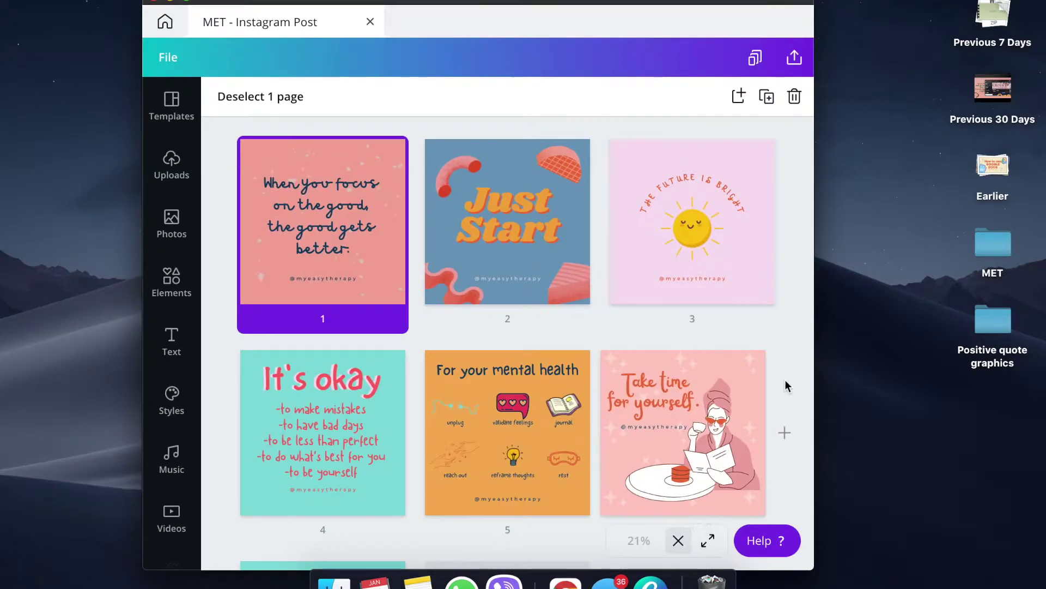
scroll(785, 381, down, 8)
scroll(780, 349, up, 7)
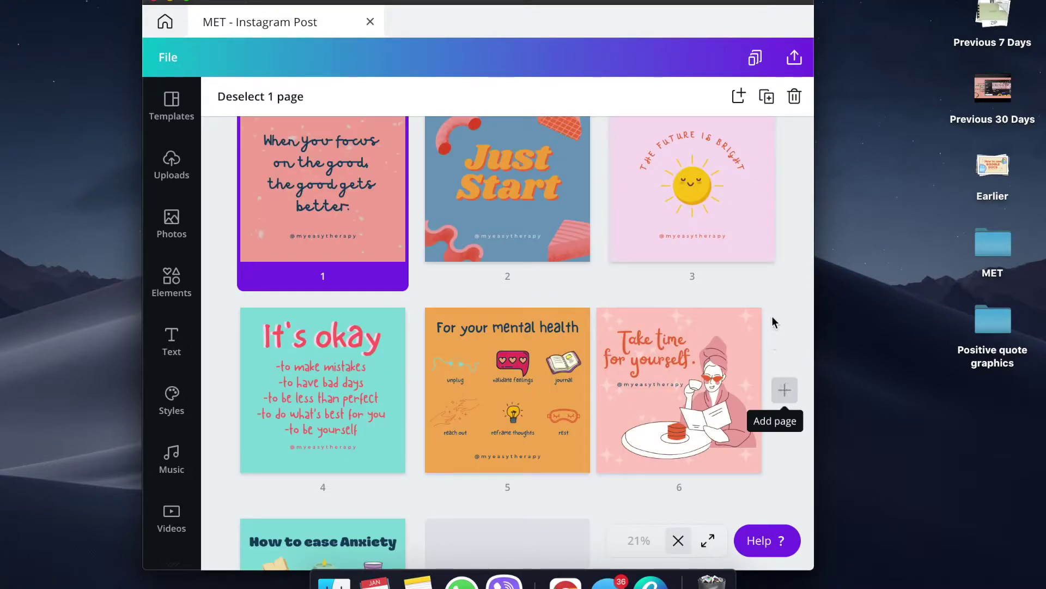
scroll(787, 292, down, 3)
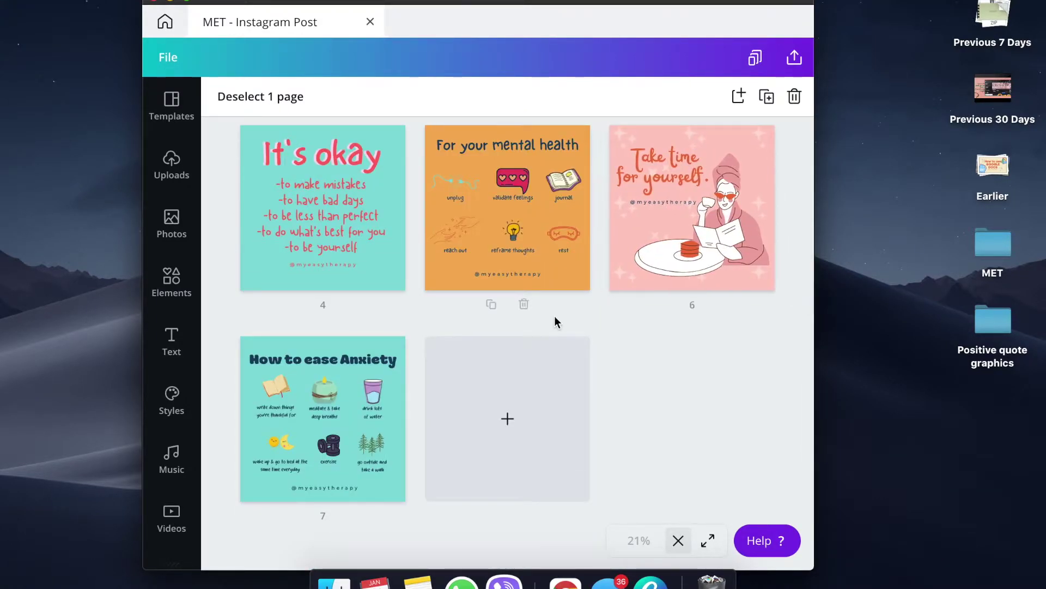
scroll(640, 344, up, 4)
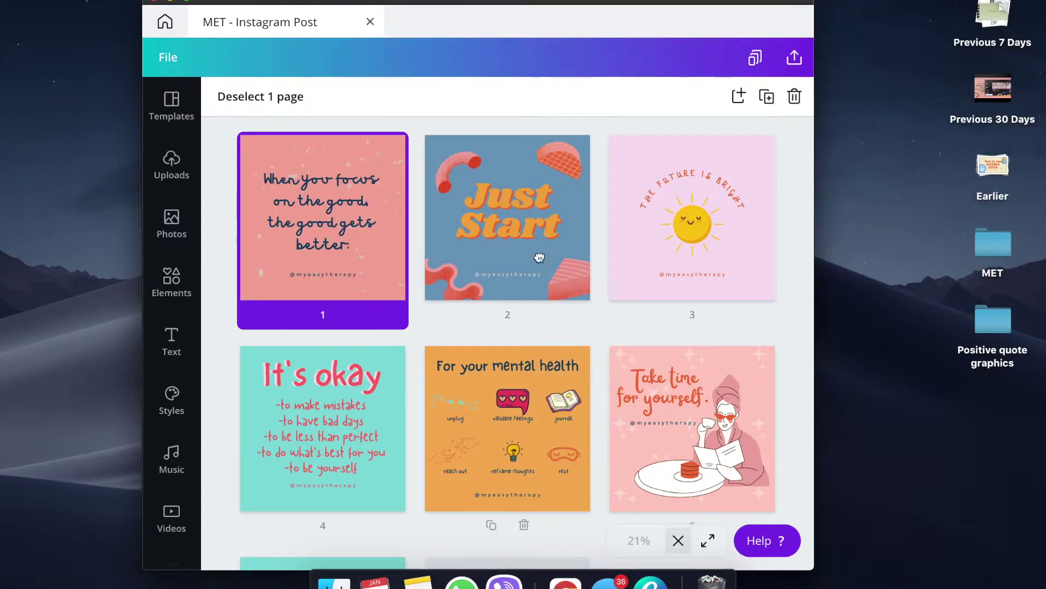
mouse_move(539, 257)
mouse_down()
mouse_move(554, 112)
mouse_move(442, 164)
mouse_up()
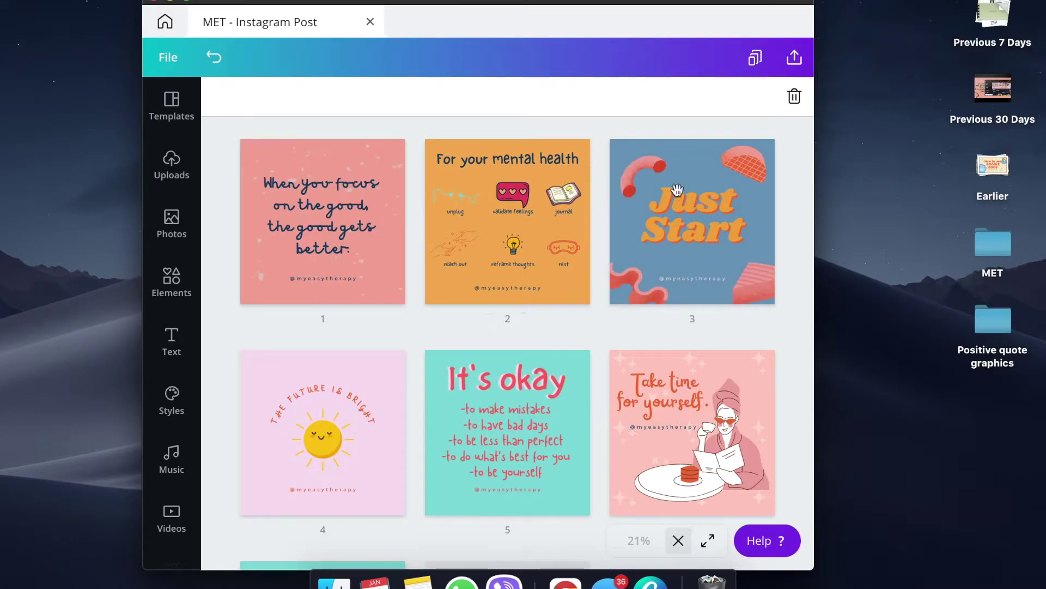
- Review the reordered page grid, undo the last change, and return to the page editor
mouse_move(678, 190)
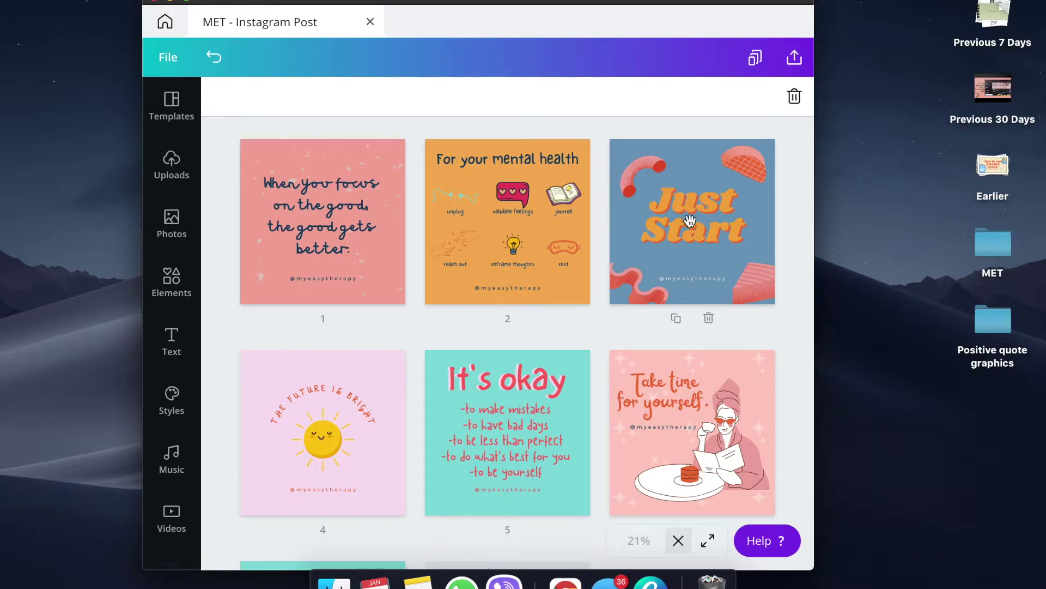
scroll(574, 443, down, 4)
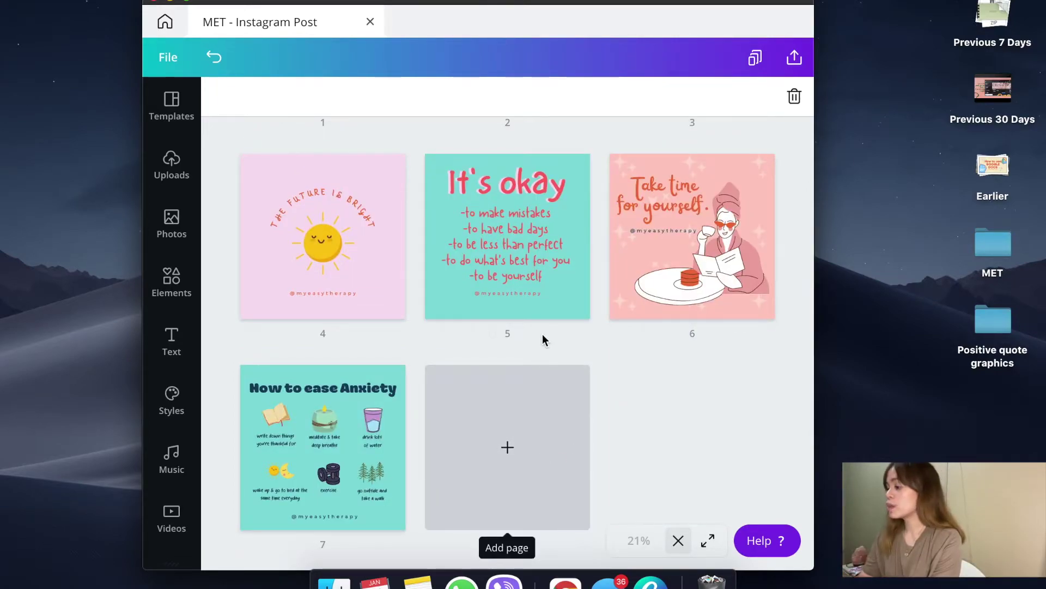
scroll(537, 344, up, 4)
scroll(532, 351, down, 3)
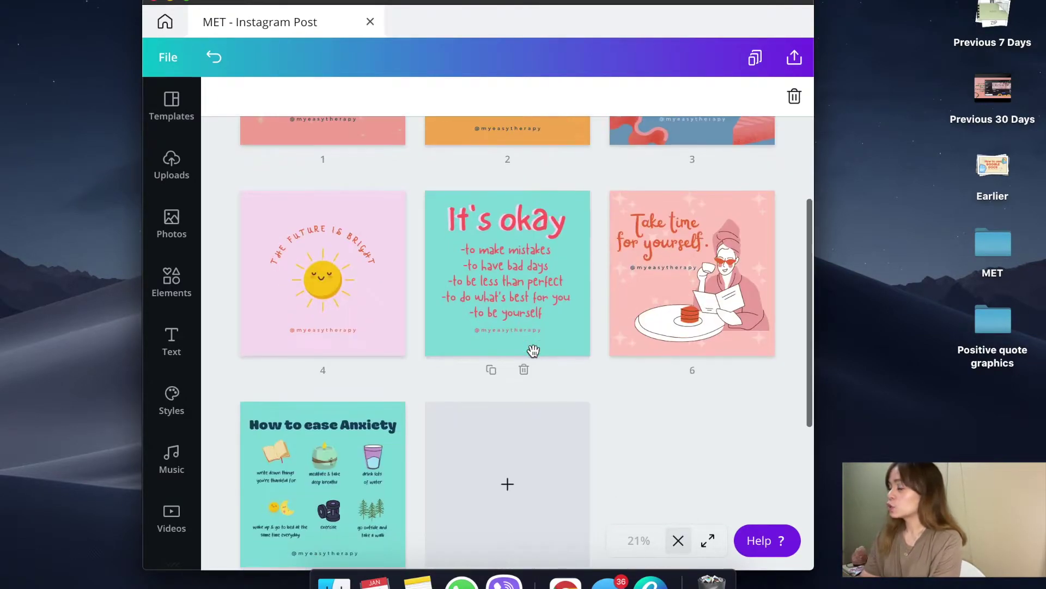
key(super+z)
scroll(520, 431, up, 2)
scroll(519, 427, down, 4)
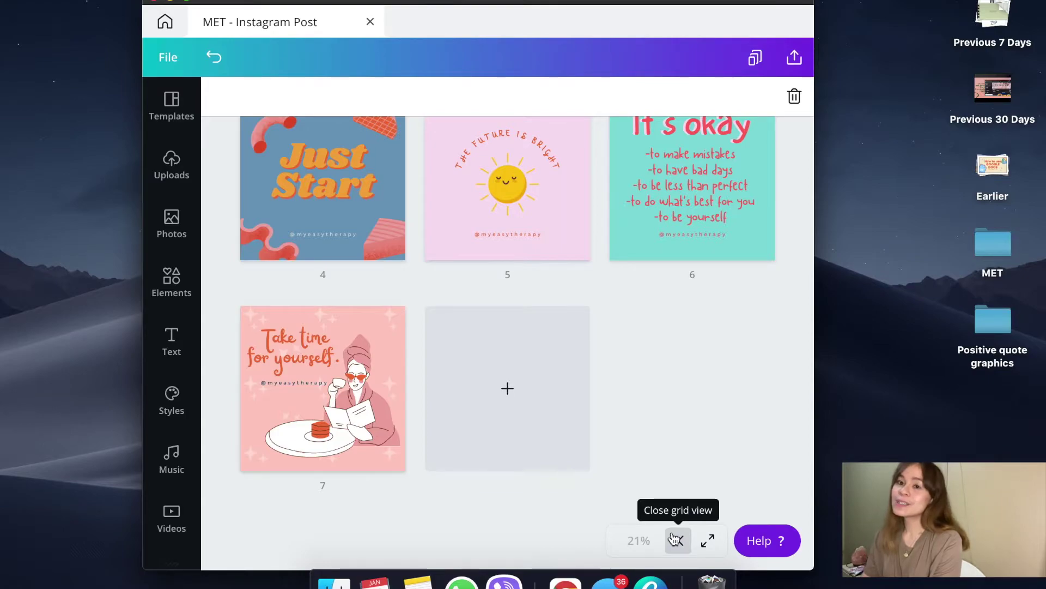
scroll(668, 366, down, 3)
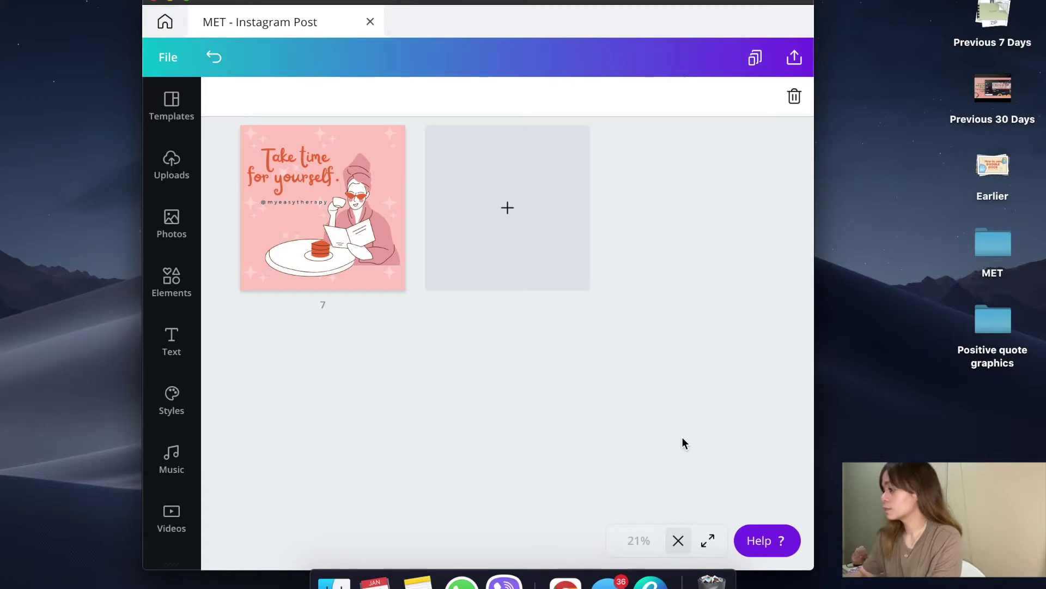
scroll(767, 480, up, 5)
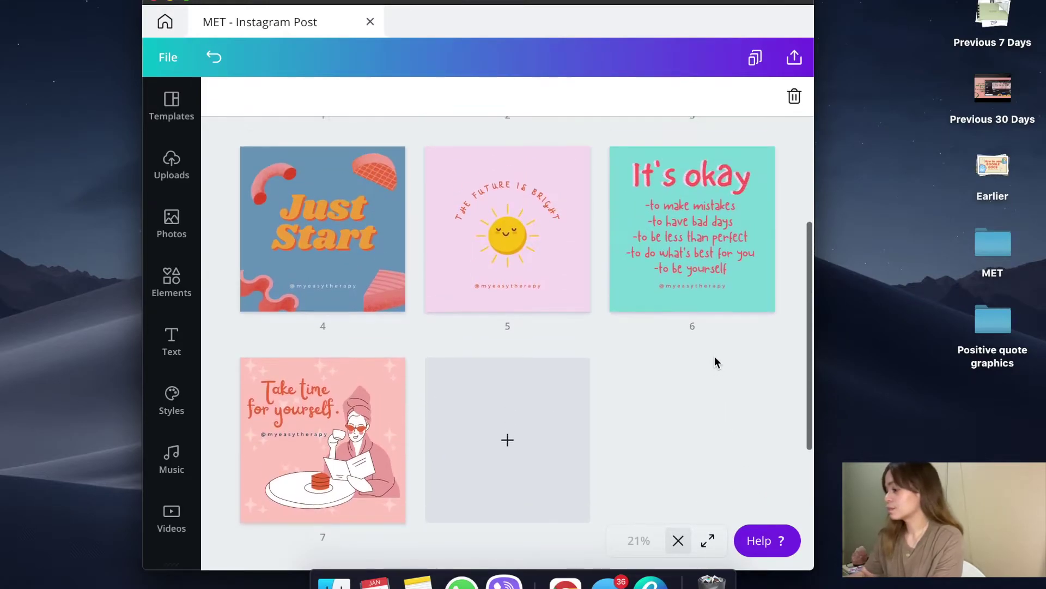
scroll(714, 362, down, 2)
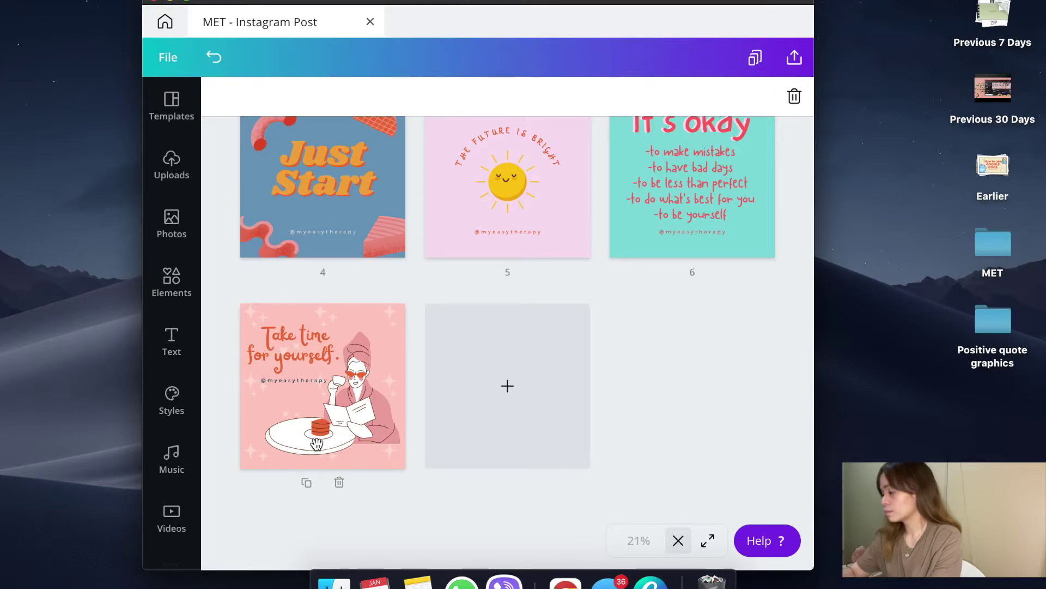
scroll(317, 445, up, 3)
scroll(317, 444, down, 2)
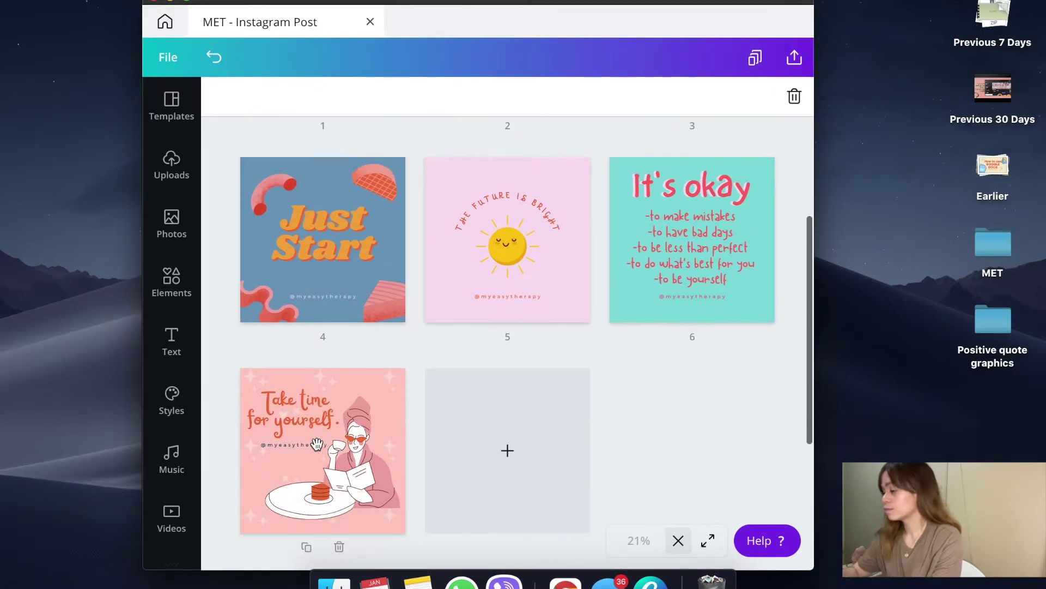
scroll(307, 263, up, 3)
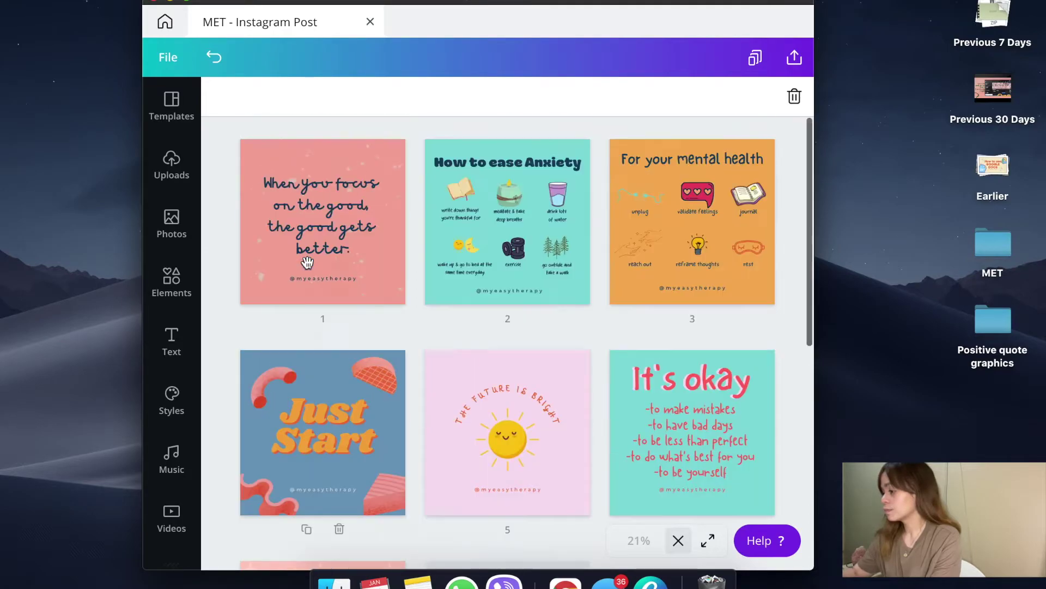
scroll(381, 367, down, 5)
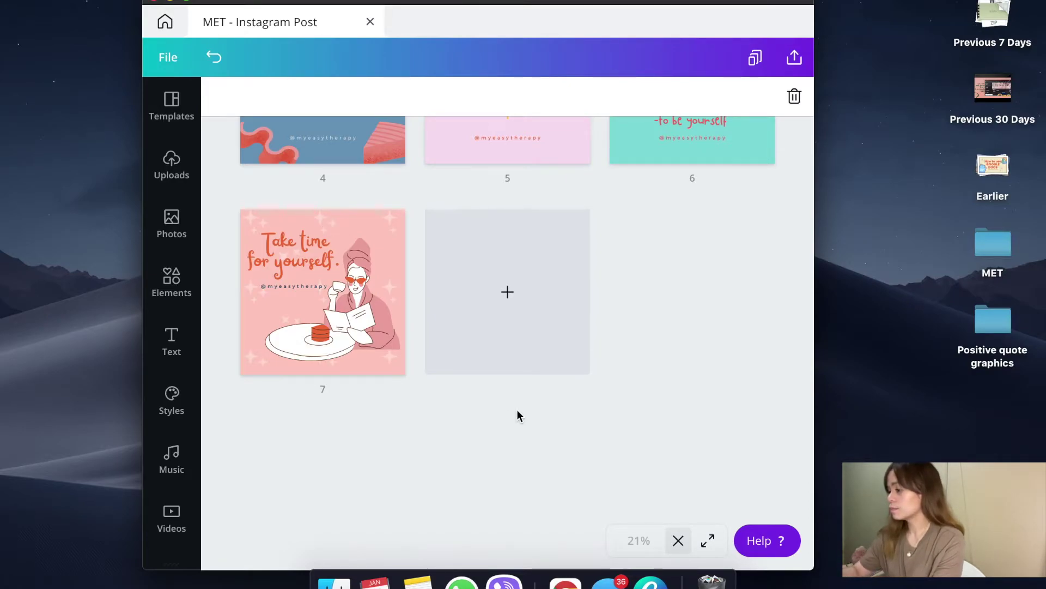
click(685, 546)
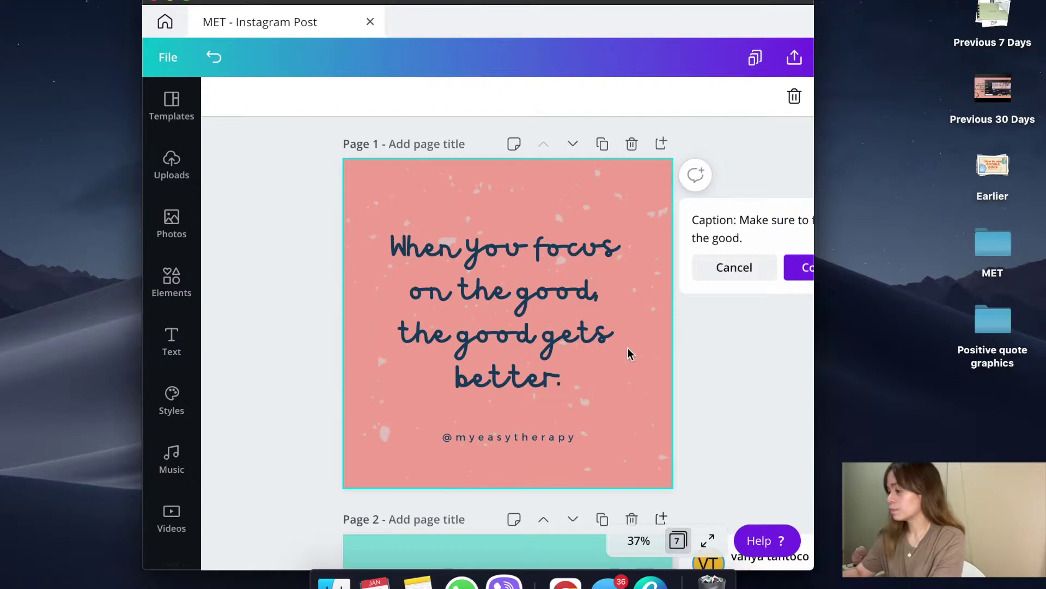
- Title page 7 'January 15' and page 6 'January 17'
scroll(627, 346, down, 10)
scroll(627, 344, down, 10)
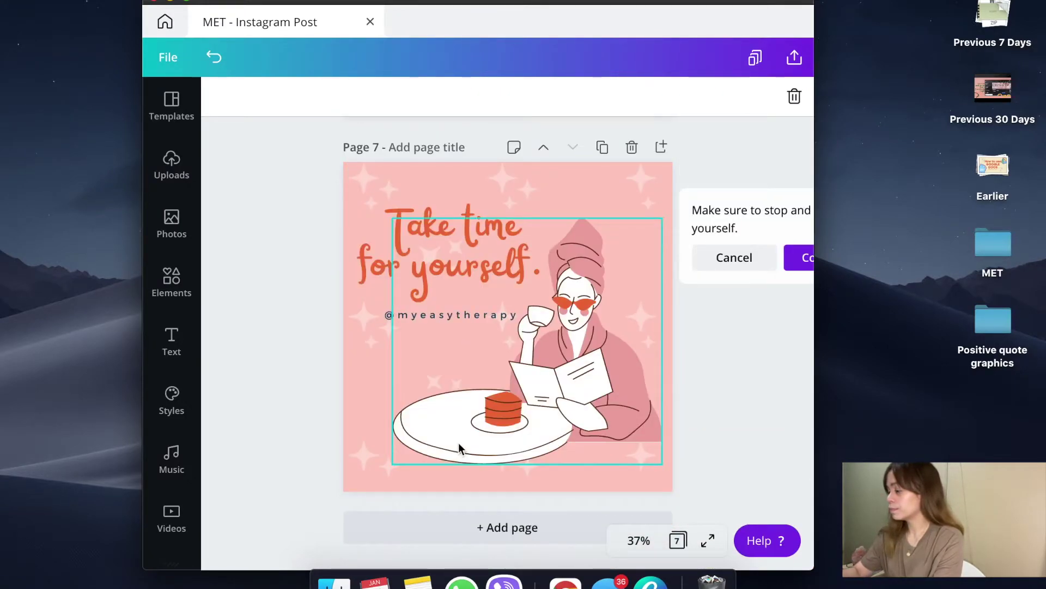
click(417, 143)
text(Ja)
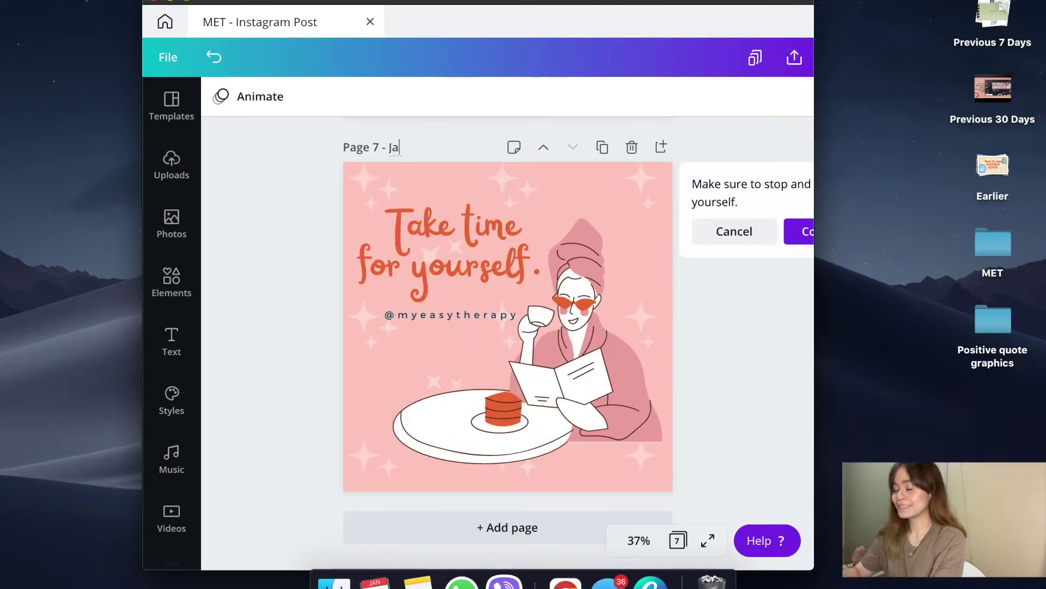
text(nuary 15)
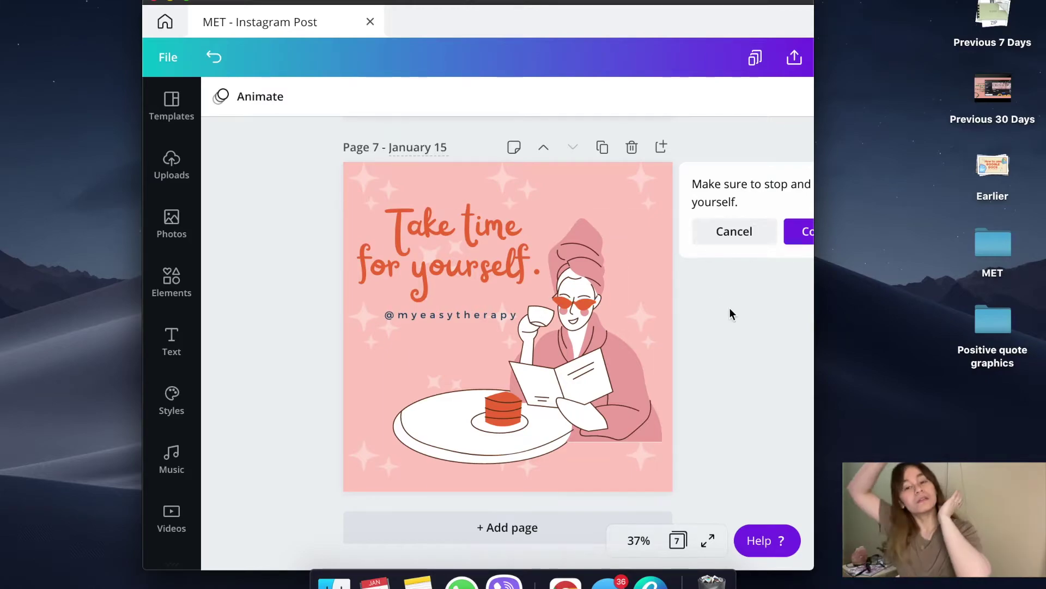
scroll(732, 317, up, 5)
click(420, 185)
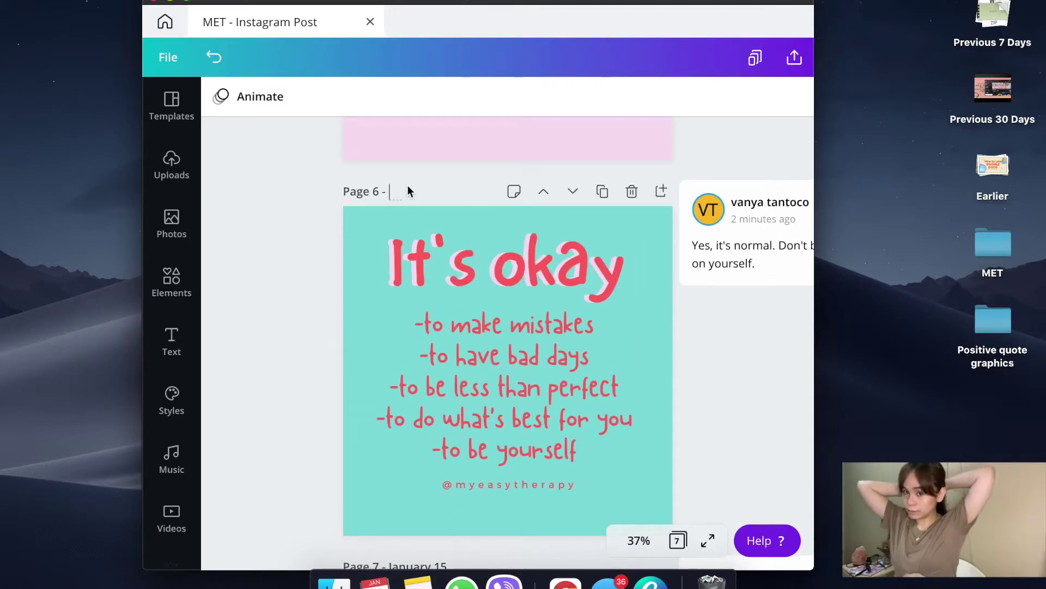
text(January 17)
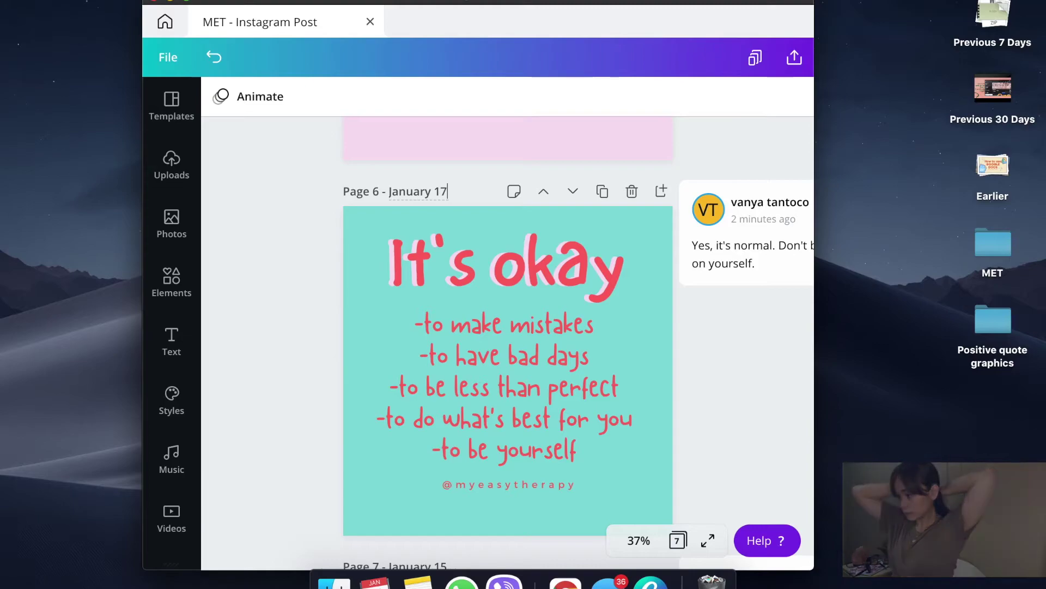
- Start page 5's 'January' title and correct page 6's date to January 16
scroll(276, 353, up, 10)
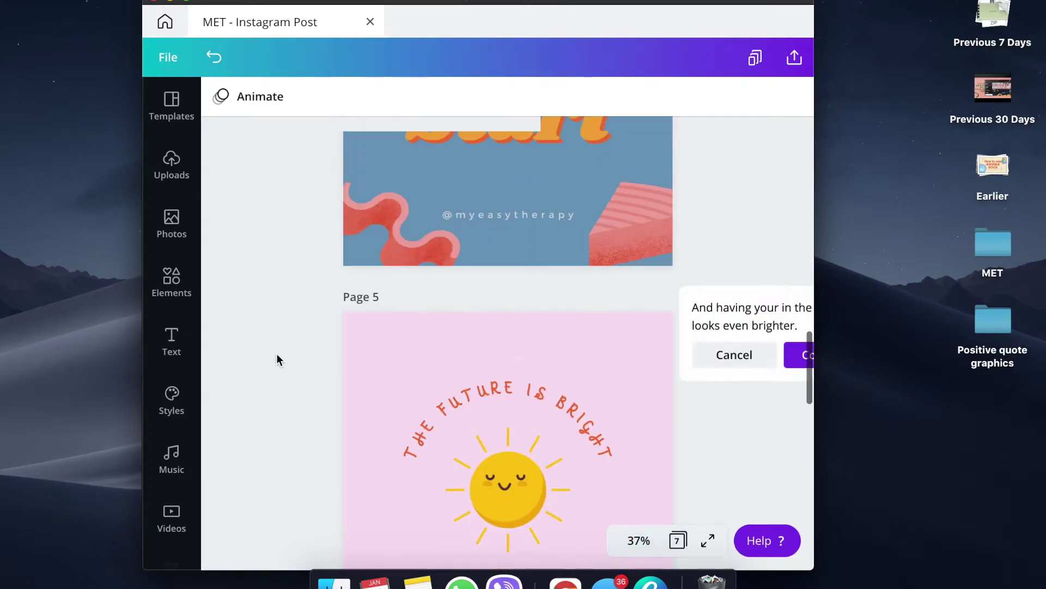
click(409, 365)
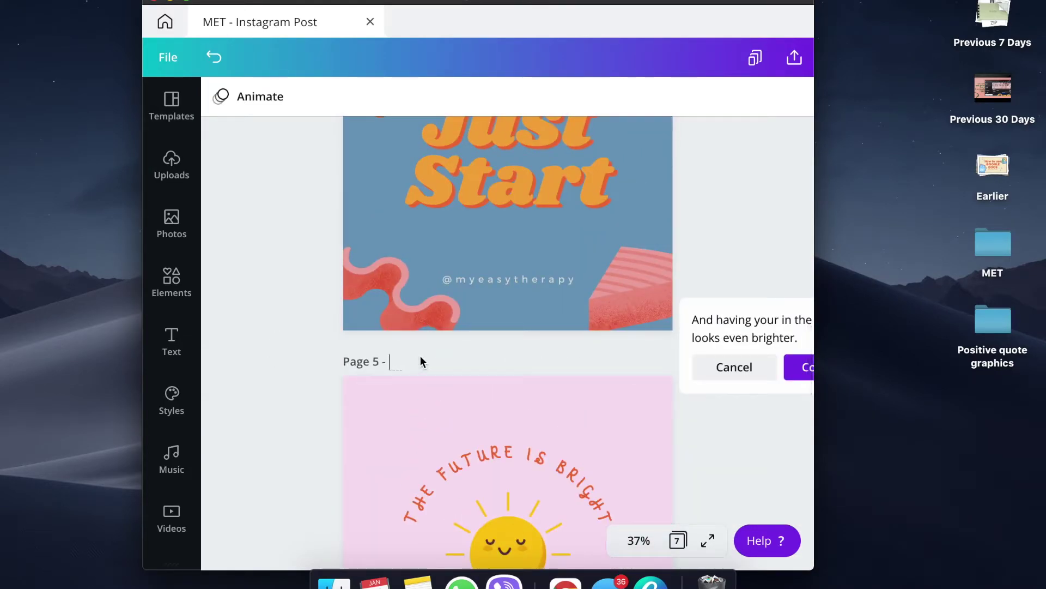
text(January 19)
scroll(302, 410, up, 3)
scroll(400, 417, down, 10)
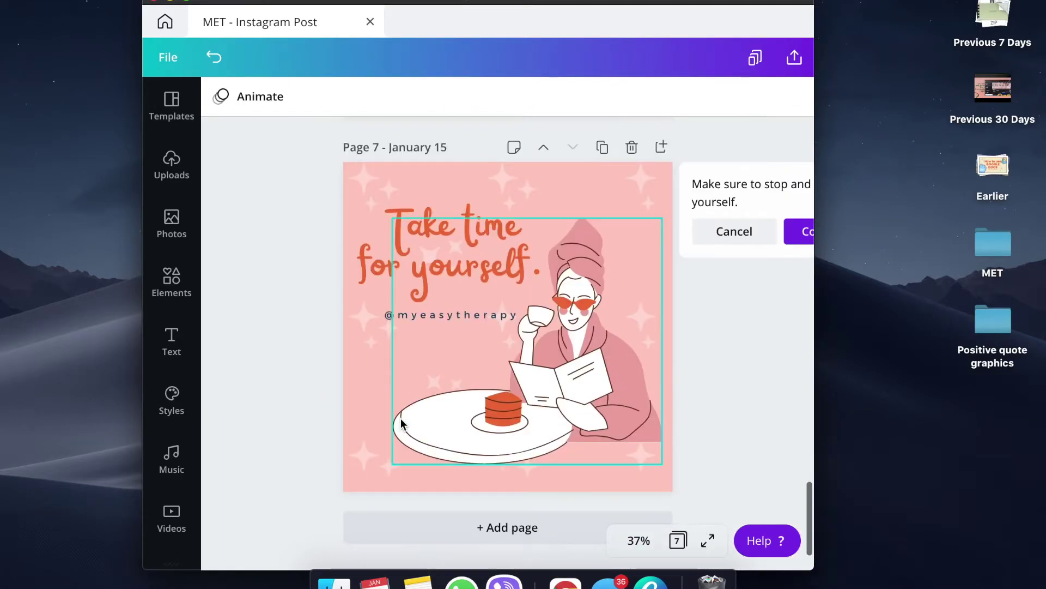
scroll(466, 173, up, 5)
scroll(466, 173, up, 1)
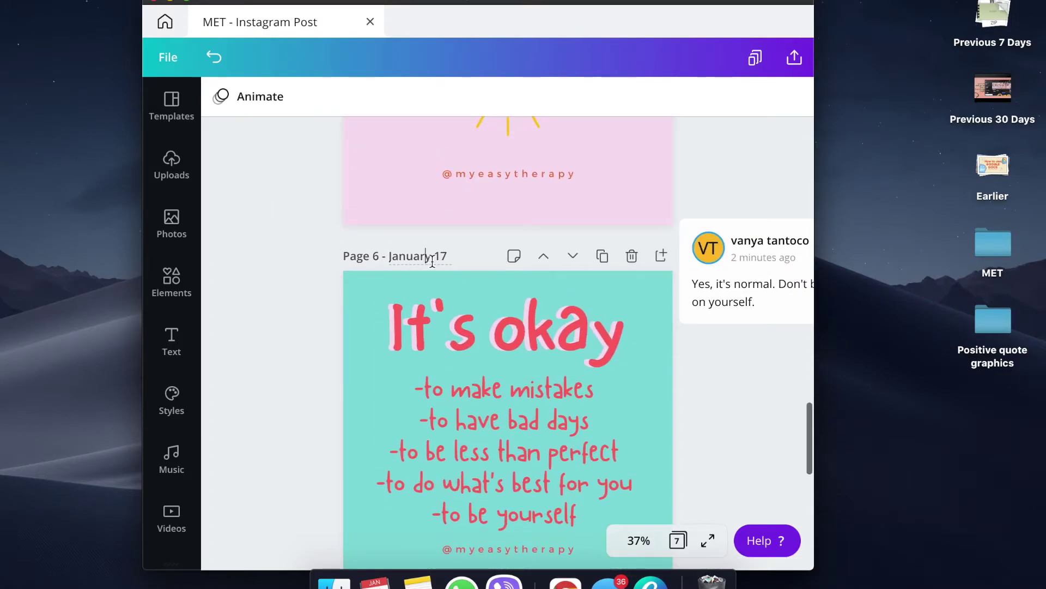
text(6)
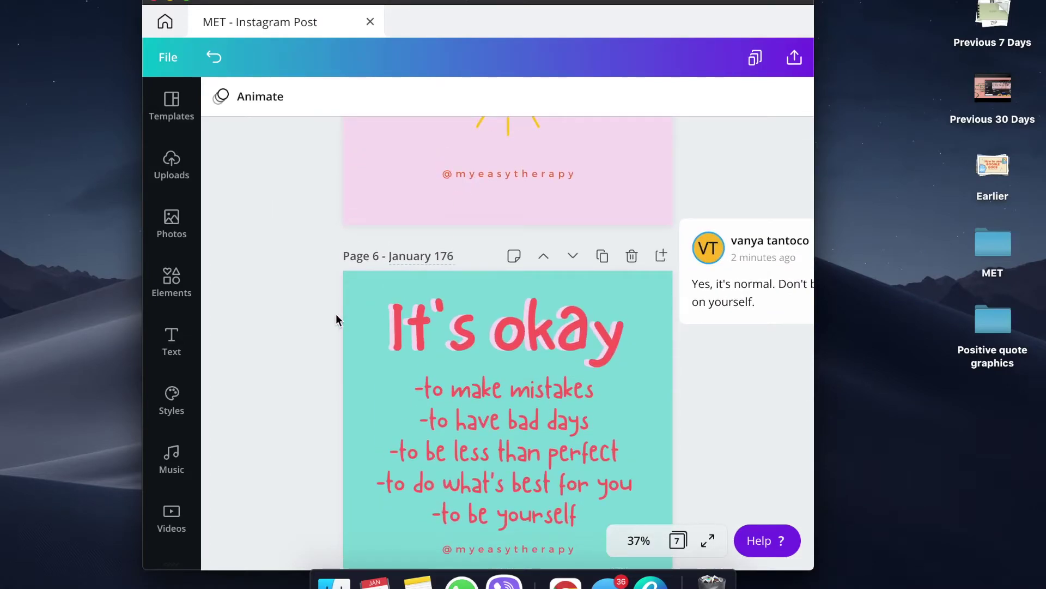
key(BackSpace)
key(BackSpace)
text(6)
scroll(294, 423, up, 20)
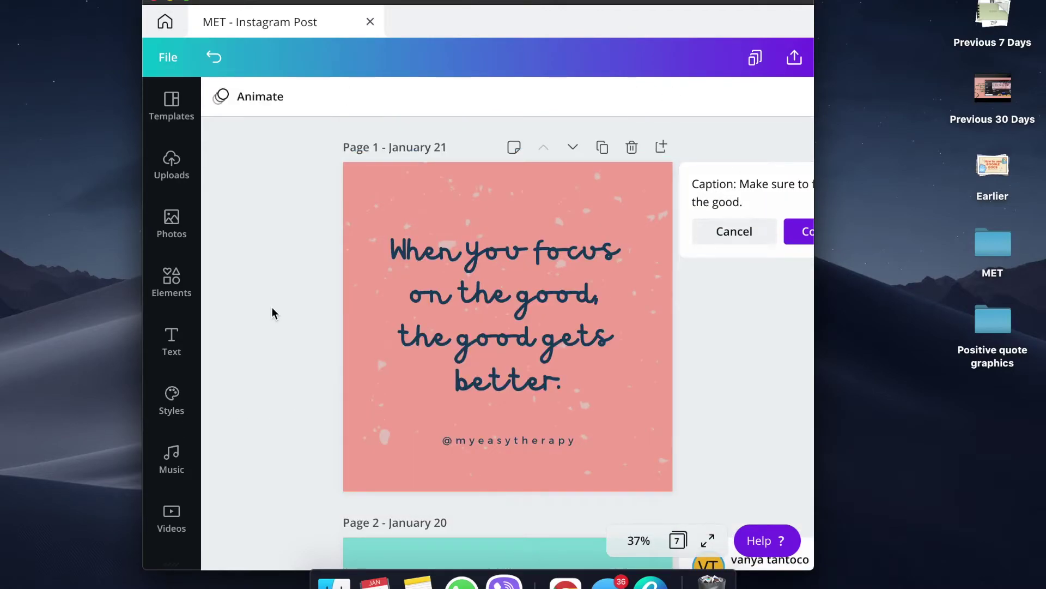
scroll(273, 312, down, 7)
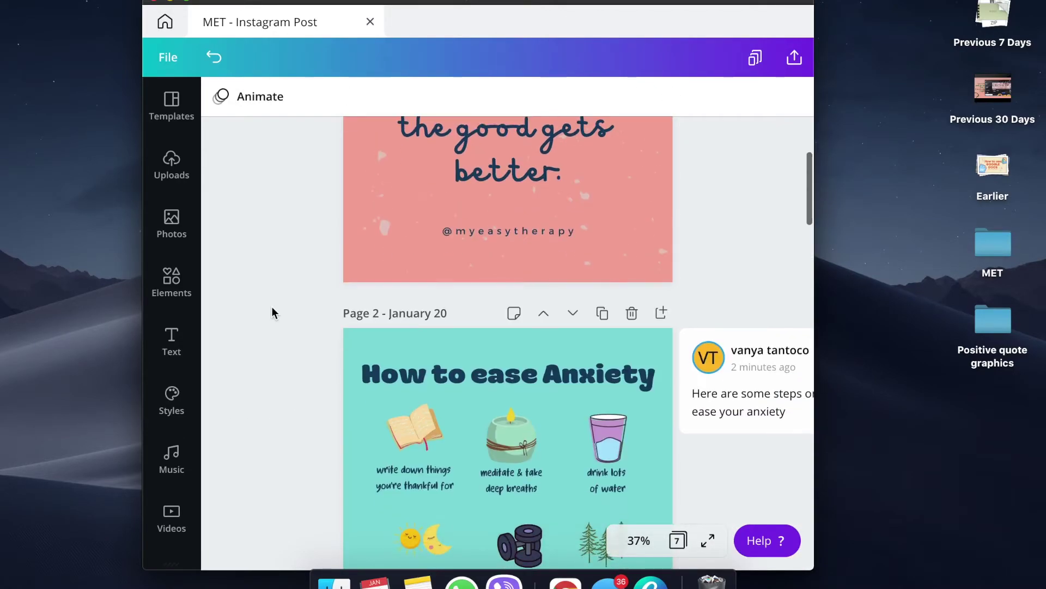
scroll(273, 312, down, 8)
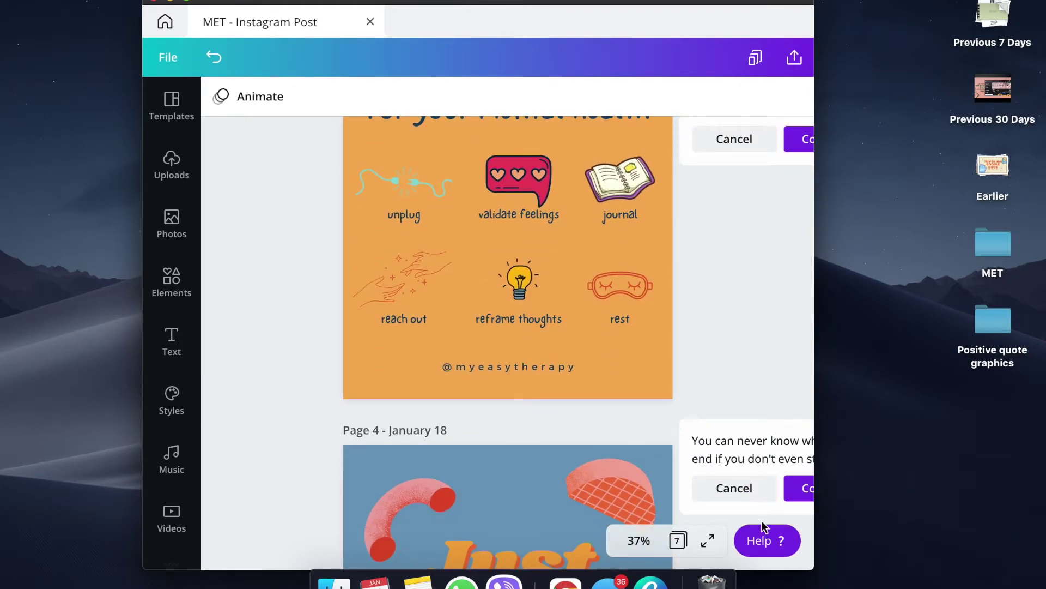
click(187, 1)
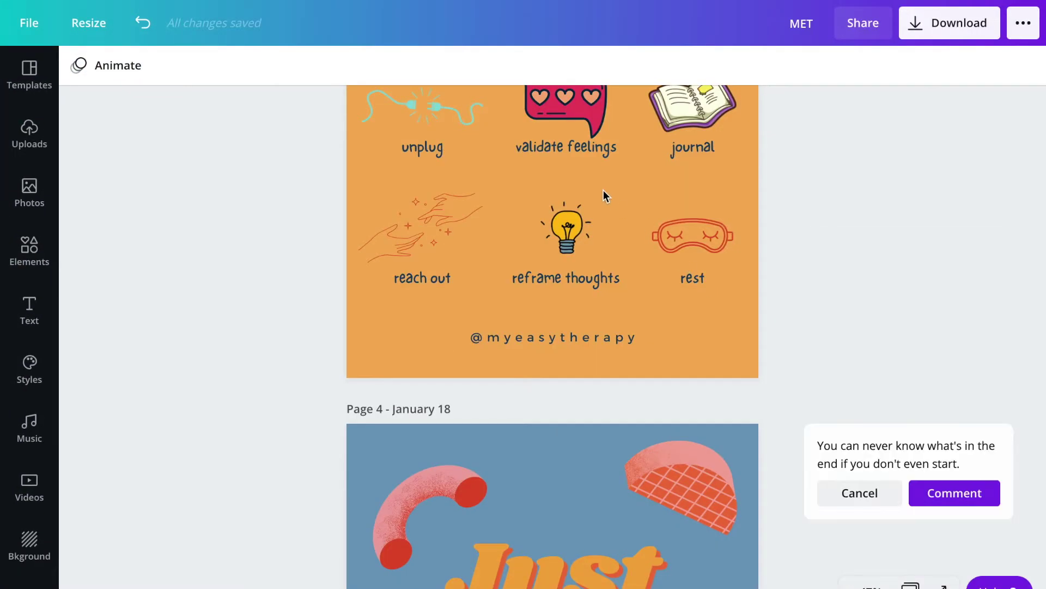
- Open and close the Share options, then look over the dated pages 1–3
scroll(603, 191, up, 15)
click(849, 32)
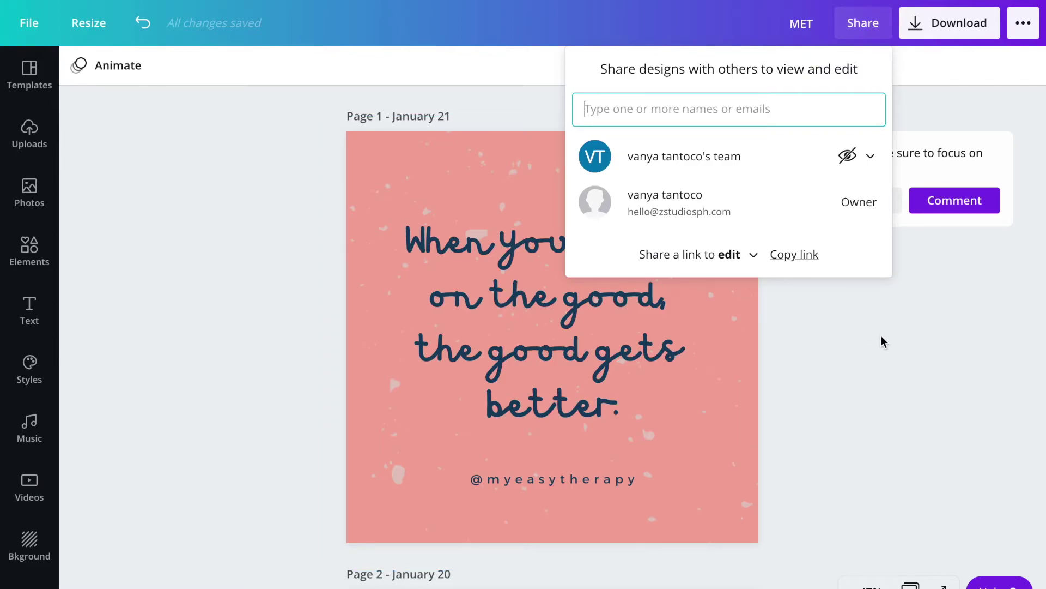
click(843, 388)
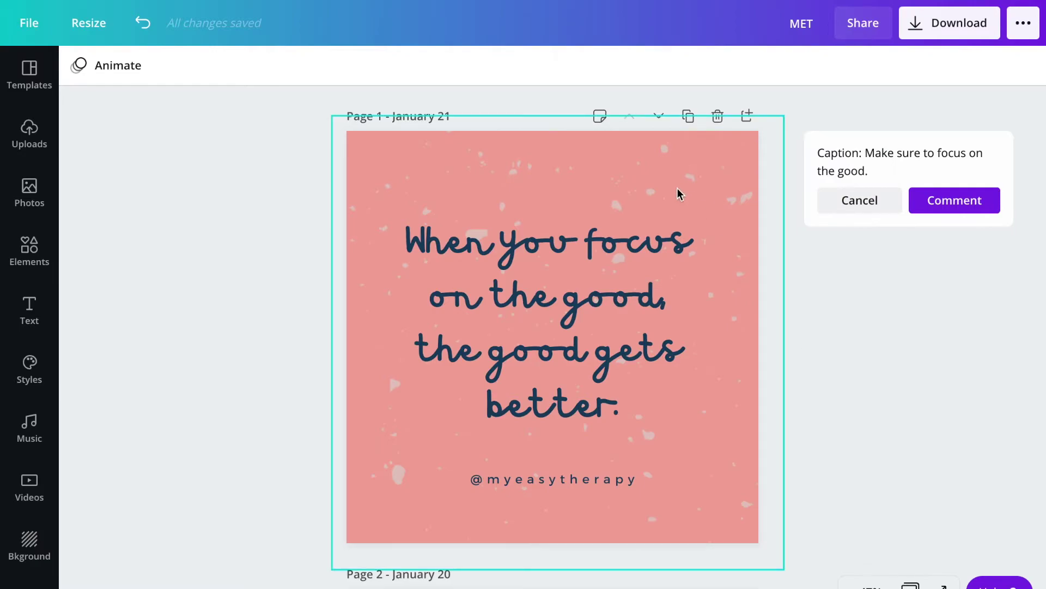
scroll(232, 318, down, 6)
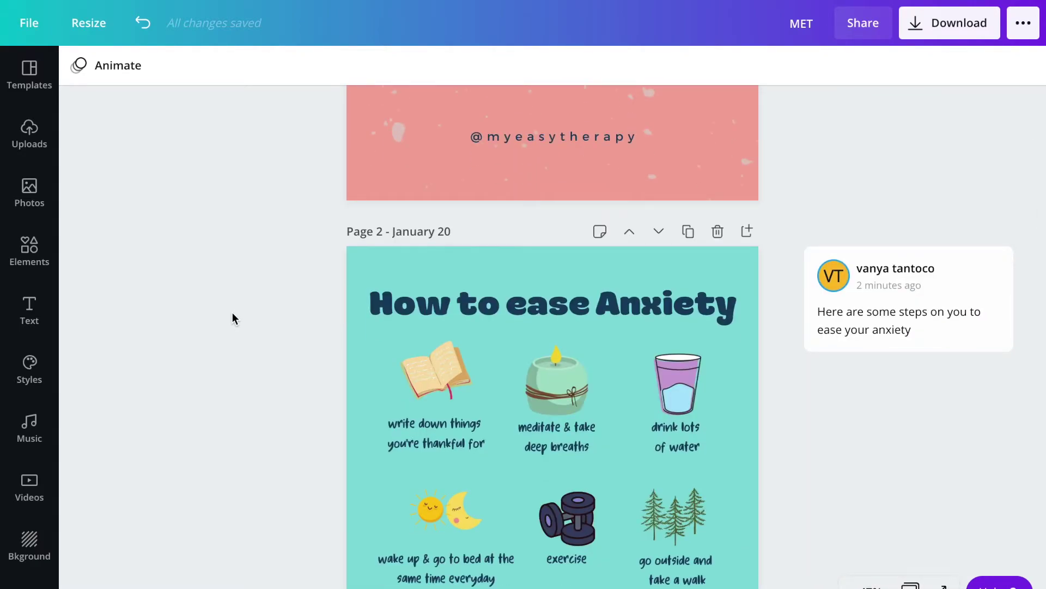
scroll(232, 315, down, 10)
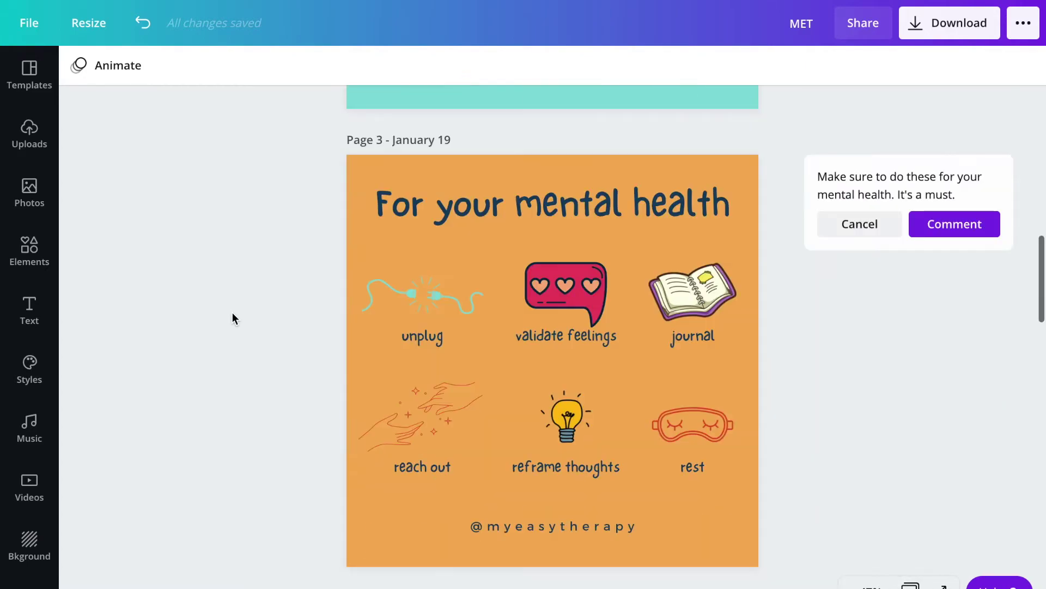
scroll(232, 318, up, 15)
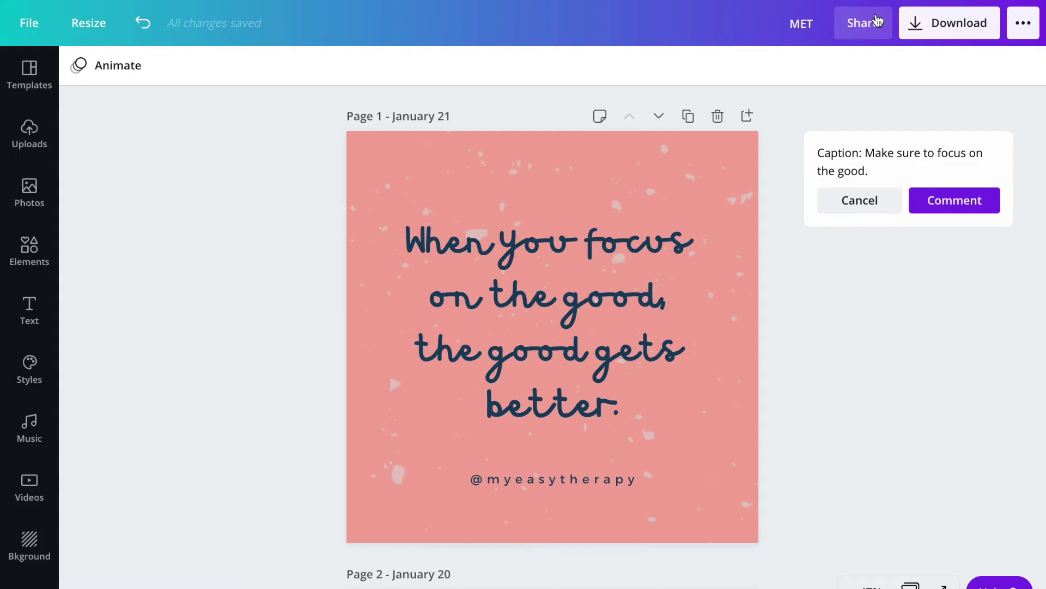
- Set the team's share permission to 'Can edit' and close the Share panel
click(853, 28)
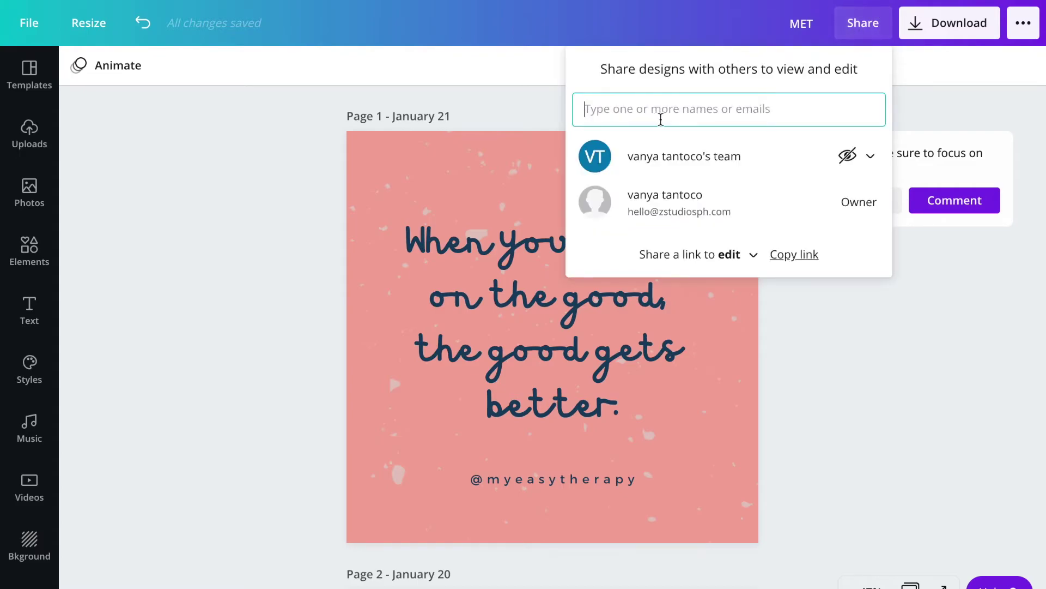
text(al)
key(BackSpace)
key(BackSpace)
click(847, 156)
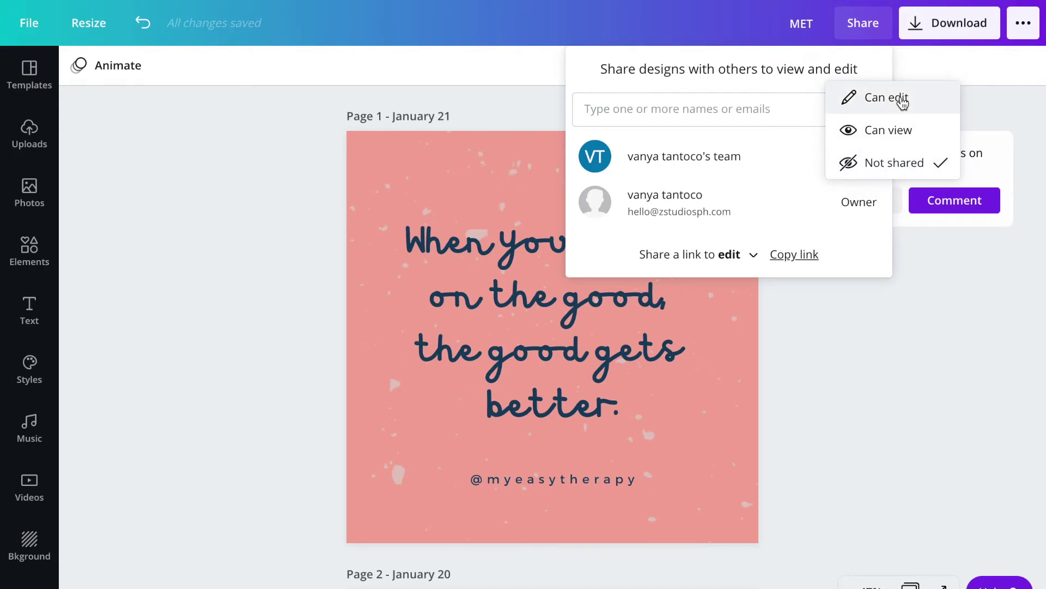
click(902, 100)
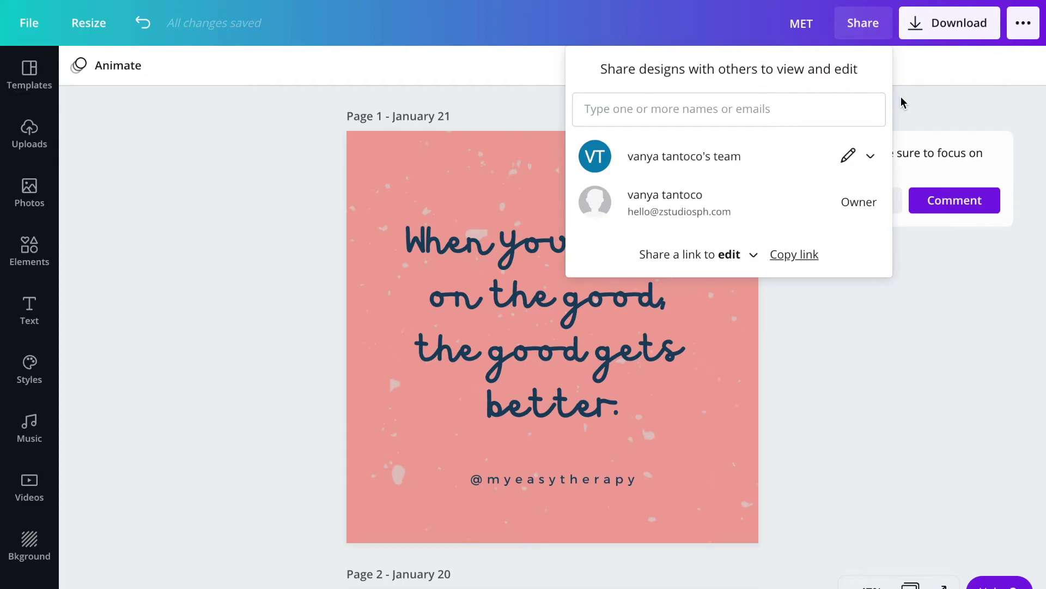
click(902, 102)
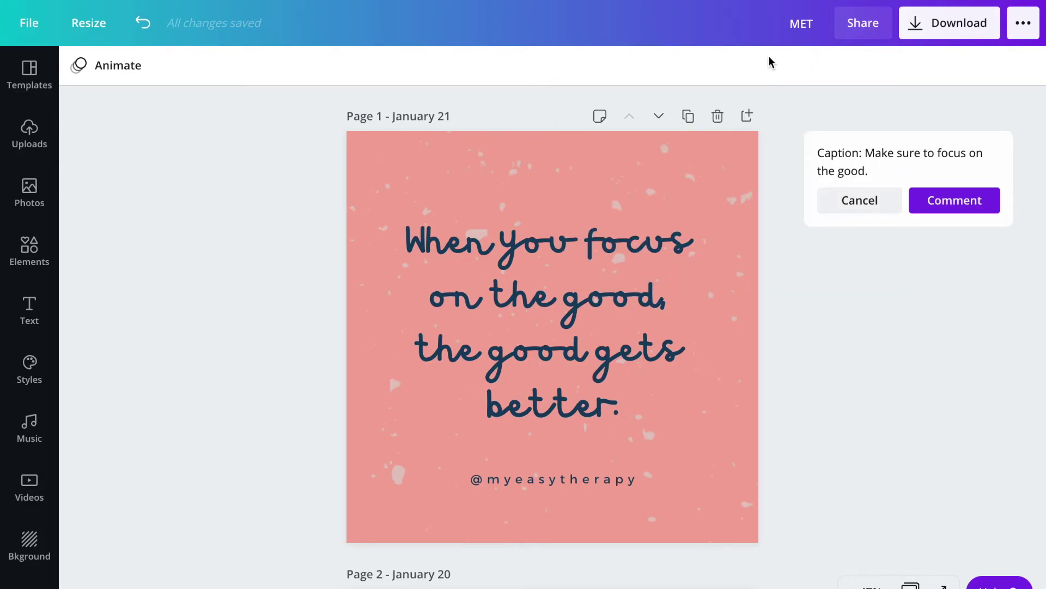